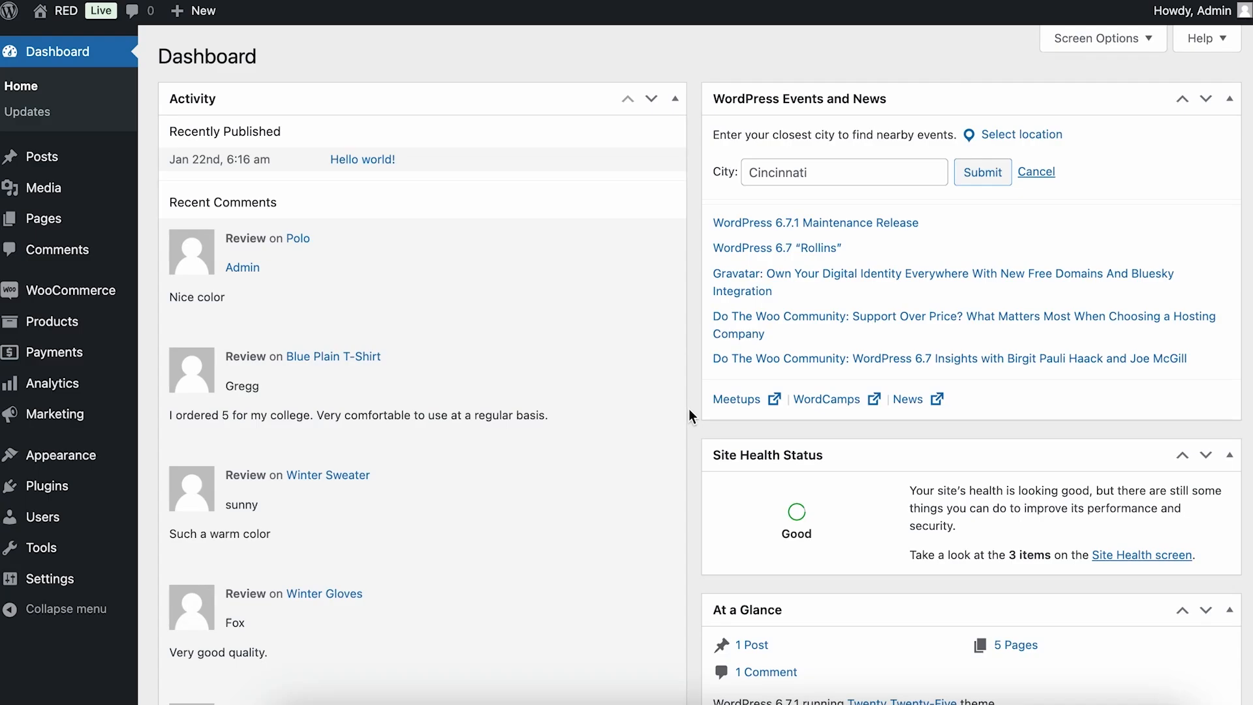
Open the One Page Checkout form in the Checkoutify editor and look through its sections.
mouse_move(101, 295)
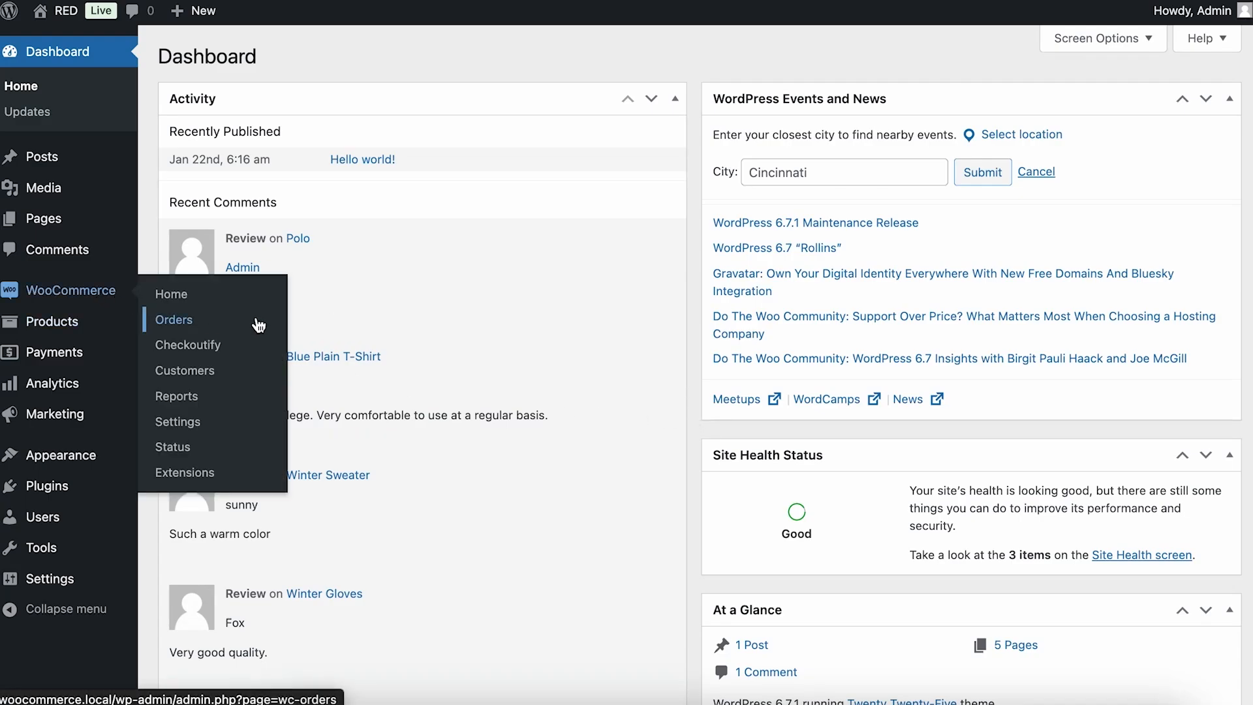
click(264, 347)
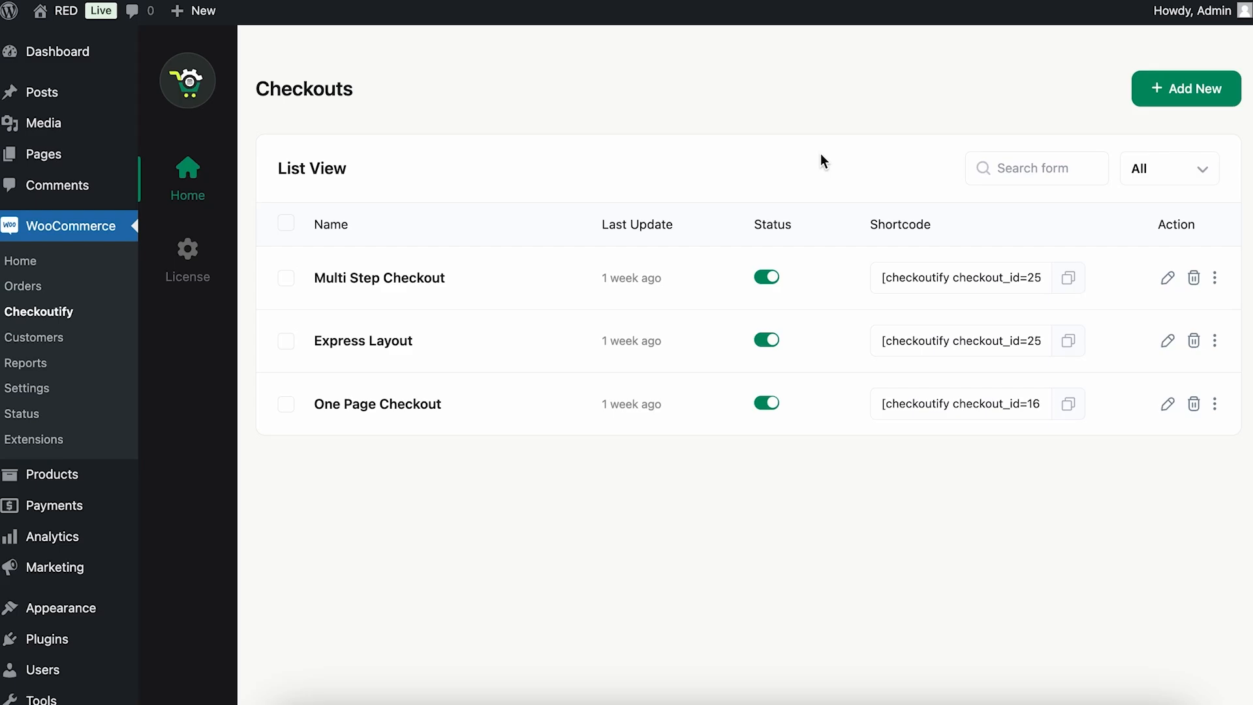
click(456, 418)
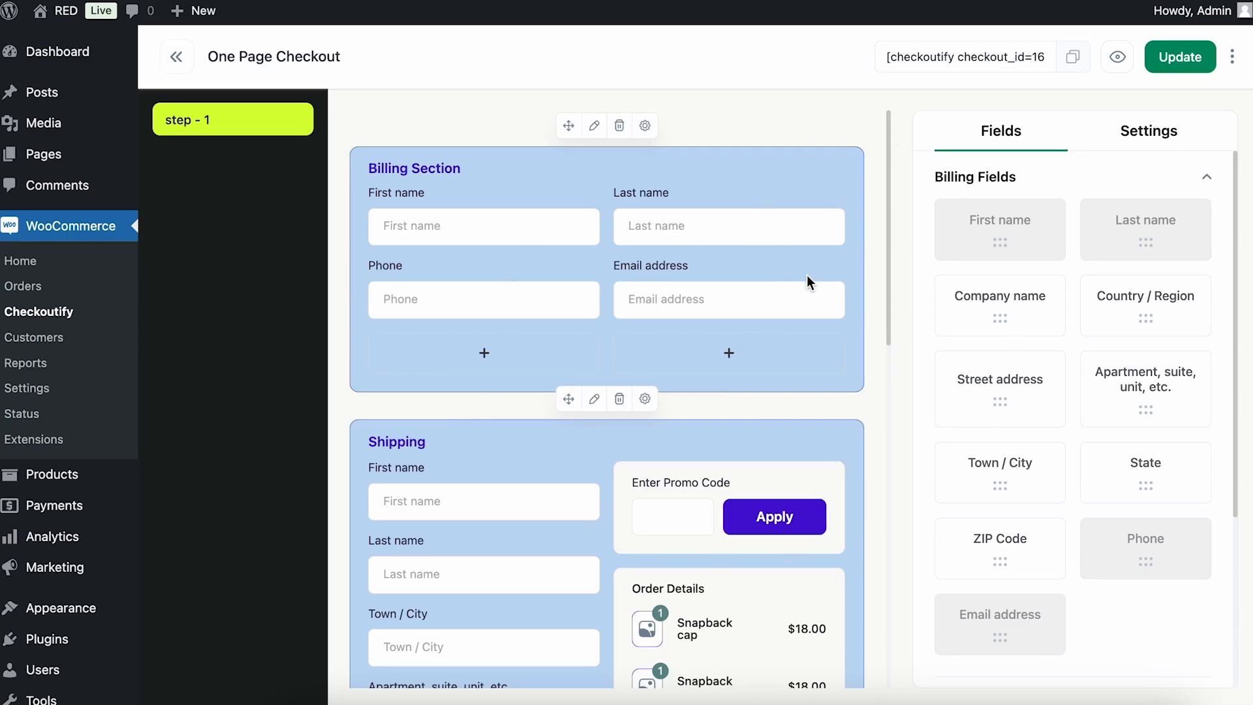
scroll(806, 276, down, 7)
scroll(809, 282, down, 5)
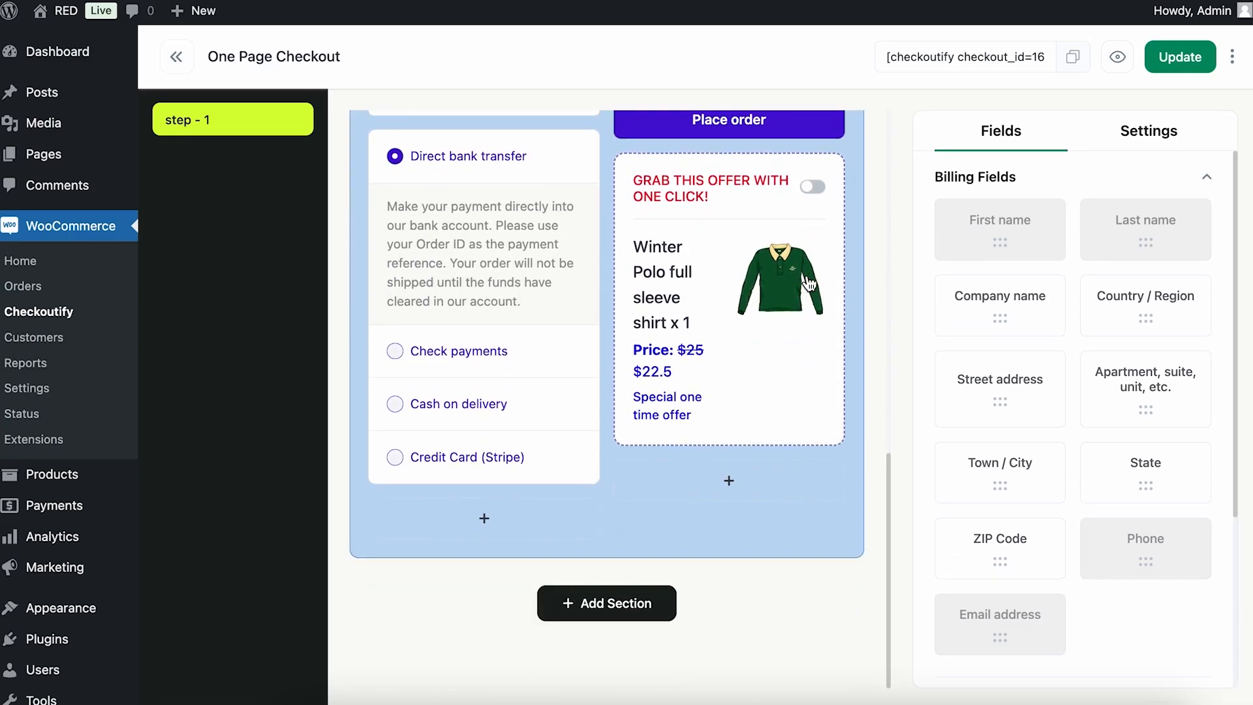
scroll(809, 282, up, 10)
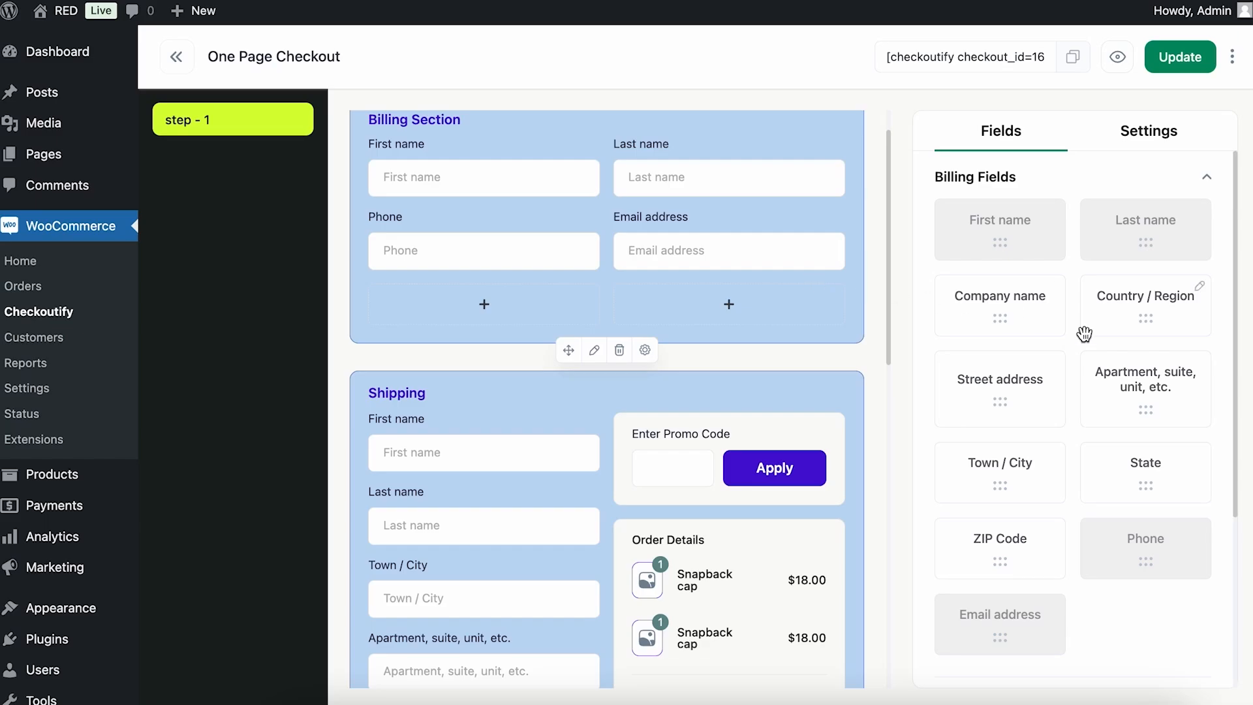
Start a new text field with "Gift Message" as its label, name and placeholder.
scroll(1084, 333, down, 4)
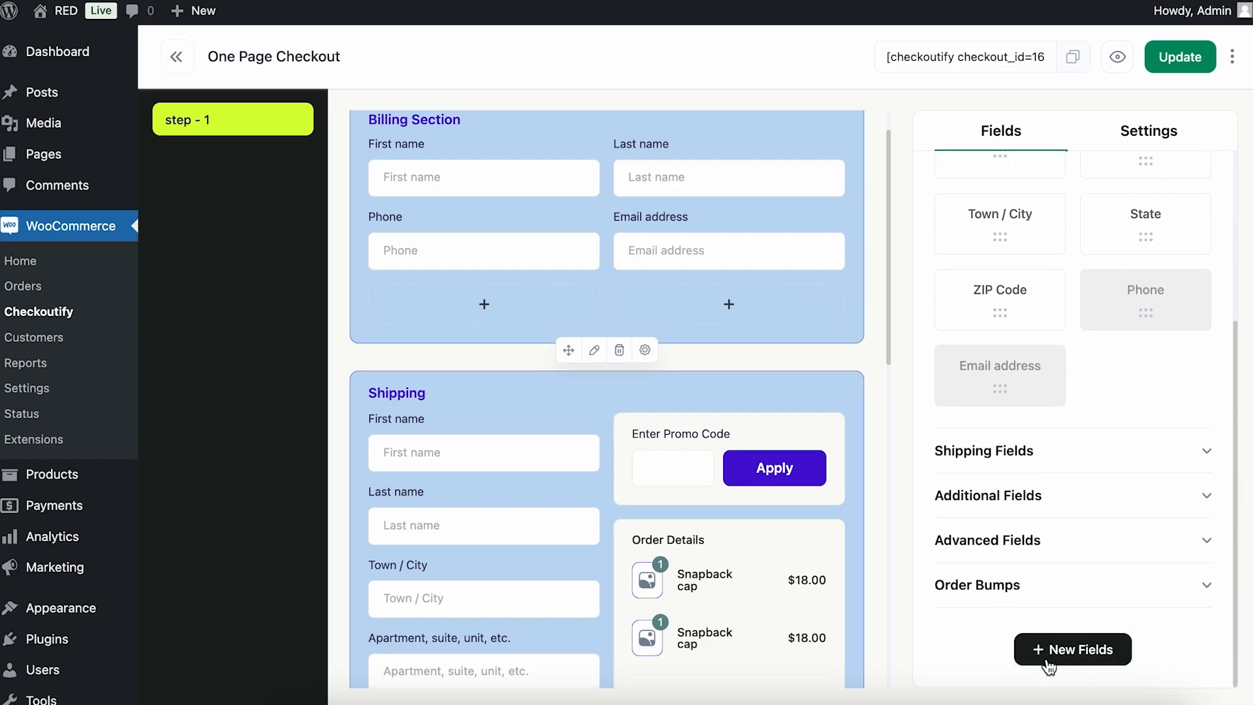
click(1103, 660)
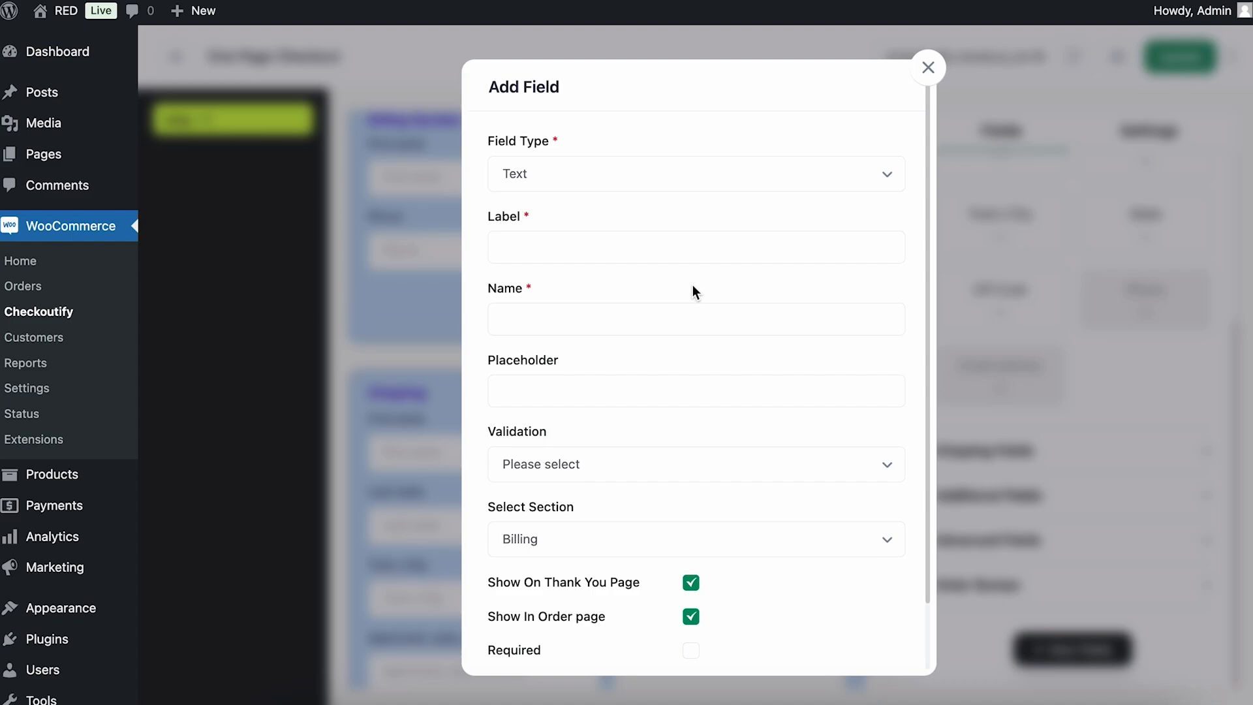
click(639, 240)
text(Gift Message)
drag(580, 247, 501, 247)
key(super+c)
click(525, 325)
key(super+v)
click(526, 391)
key(super+v)
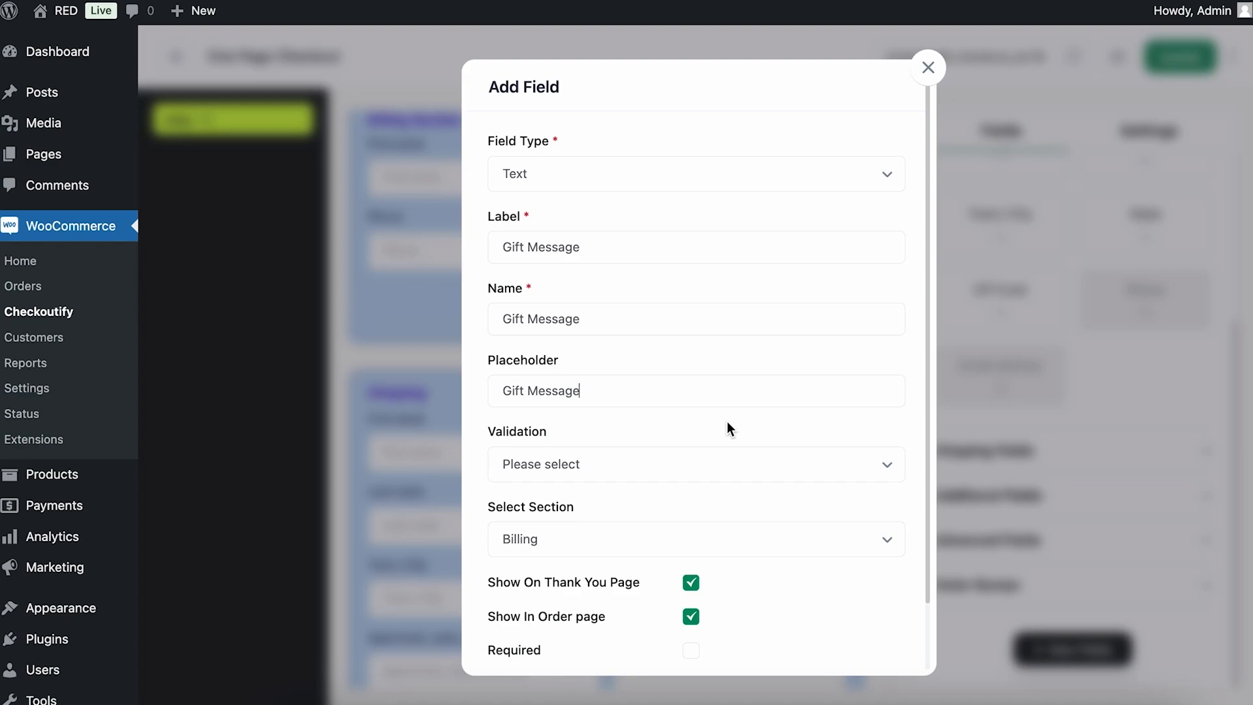
Leave the Gift Message field's validation unselected and add it as a custom field for the Billing section.
click(715, 463)
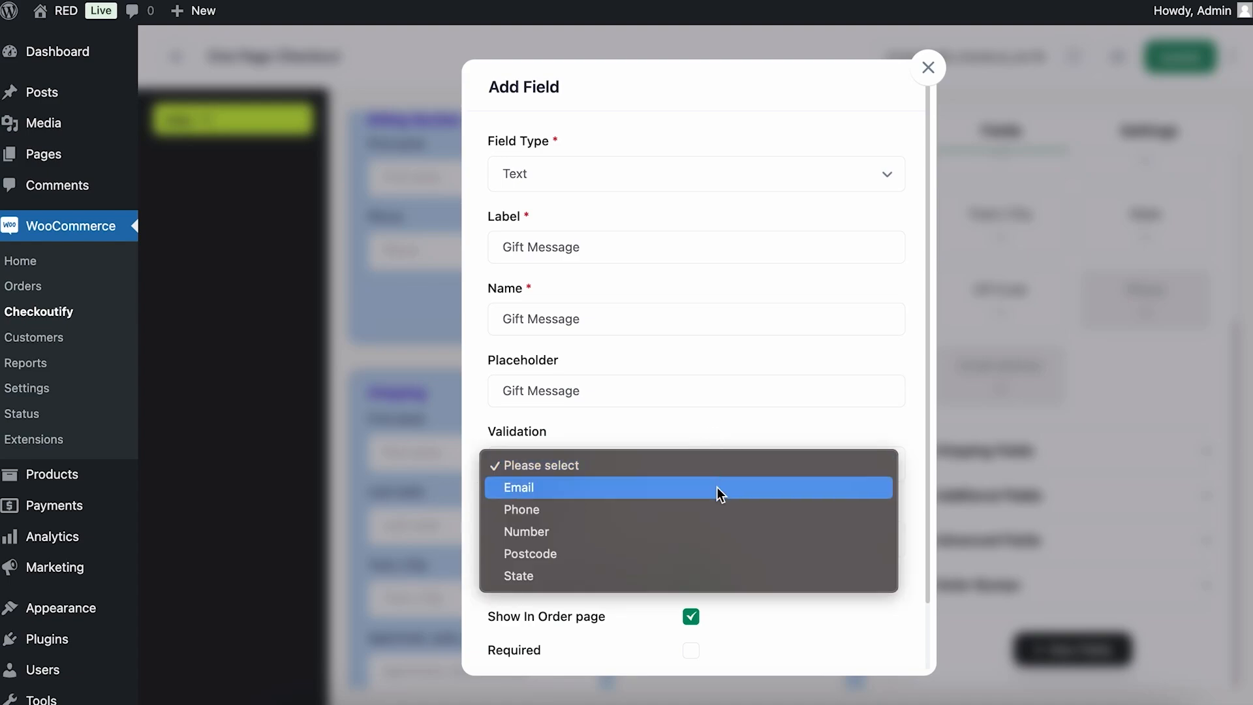
click(707, 409)
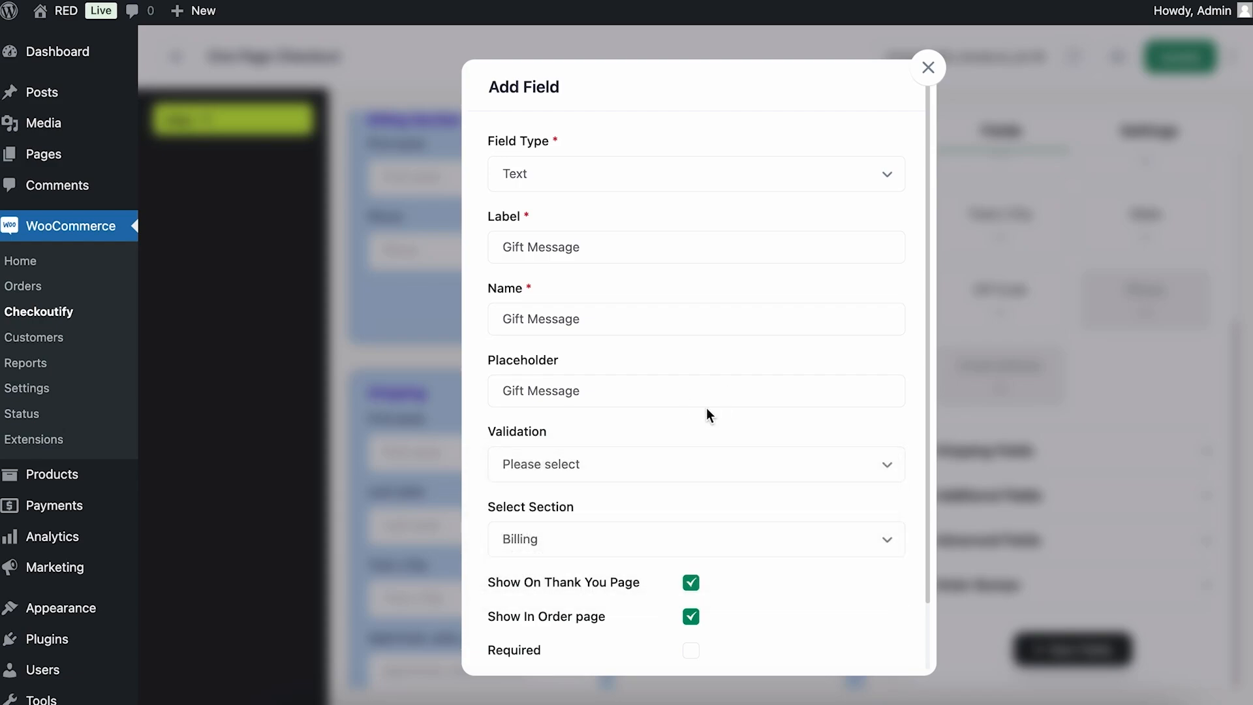
scroll(706, 408, down, 2)
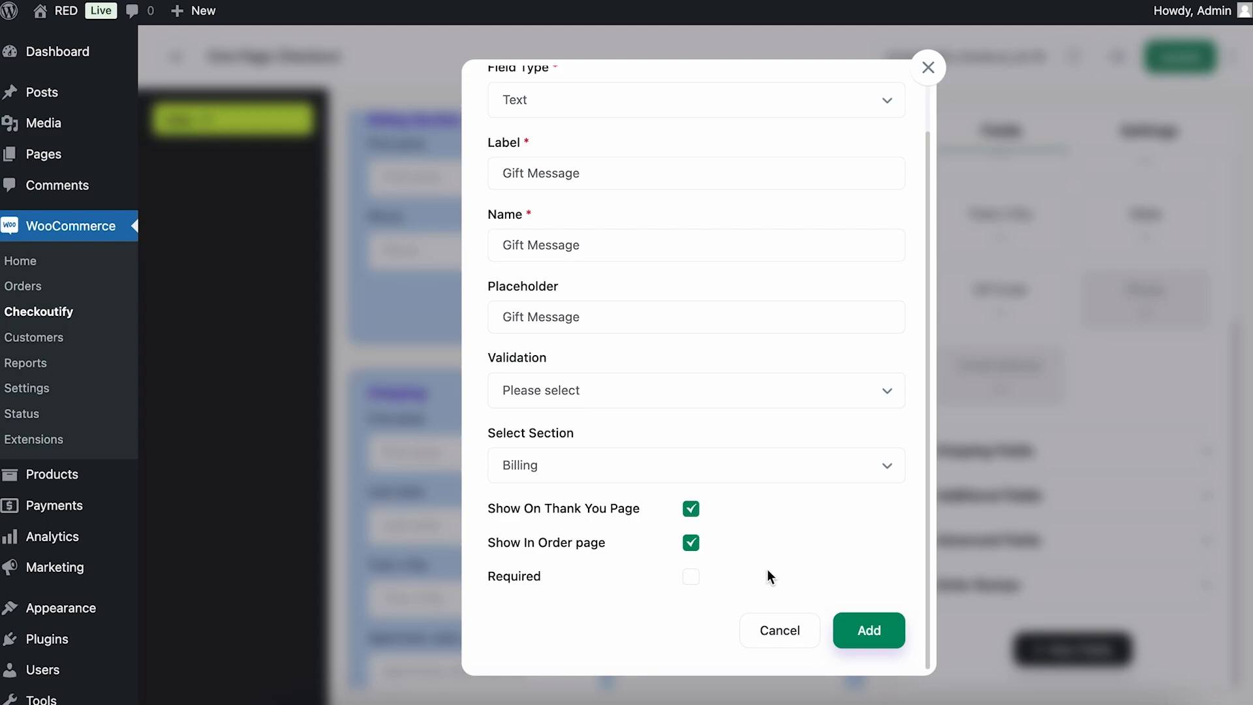
scroll(767, 573, up, 2)
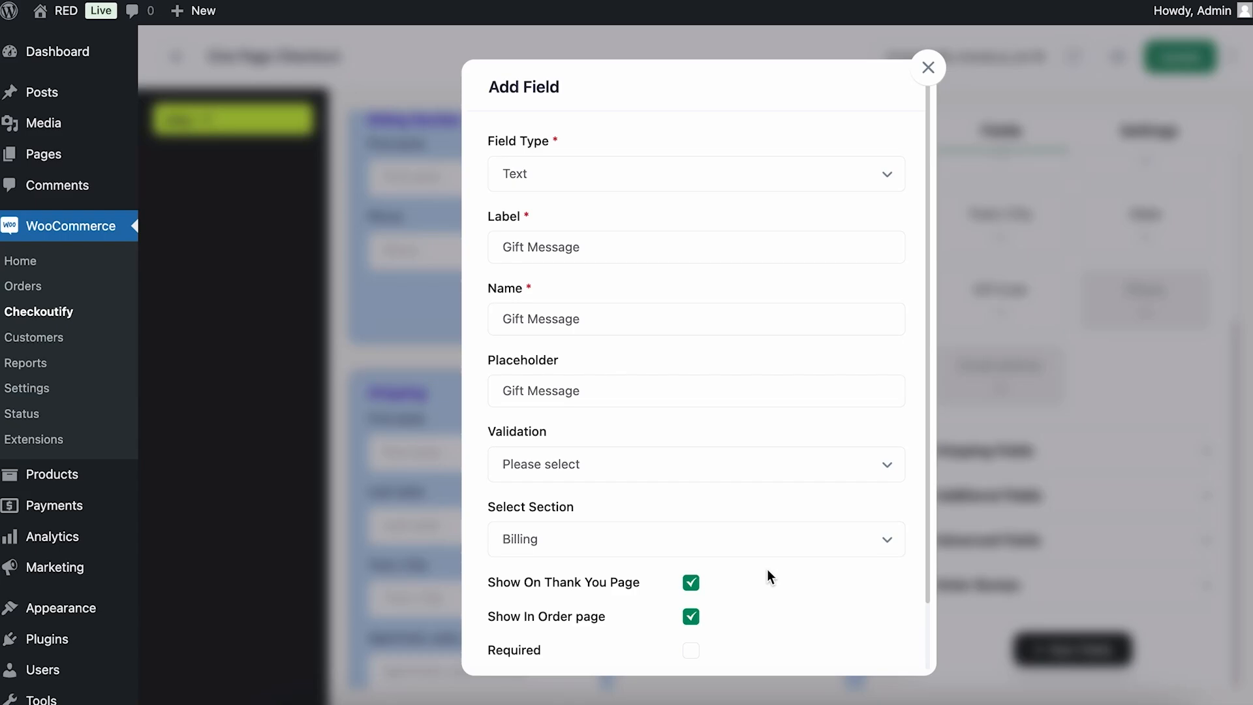
scroll(767, 573, down, 2)
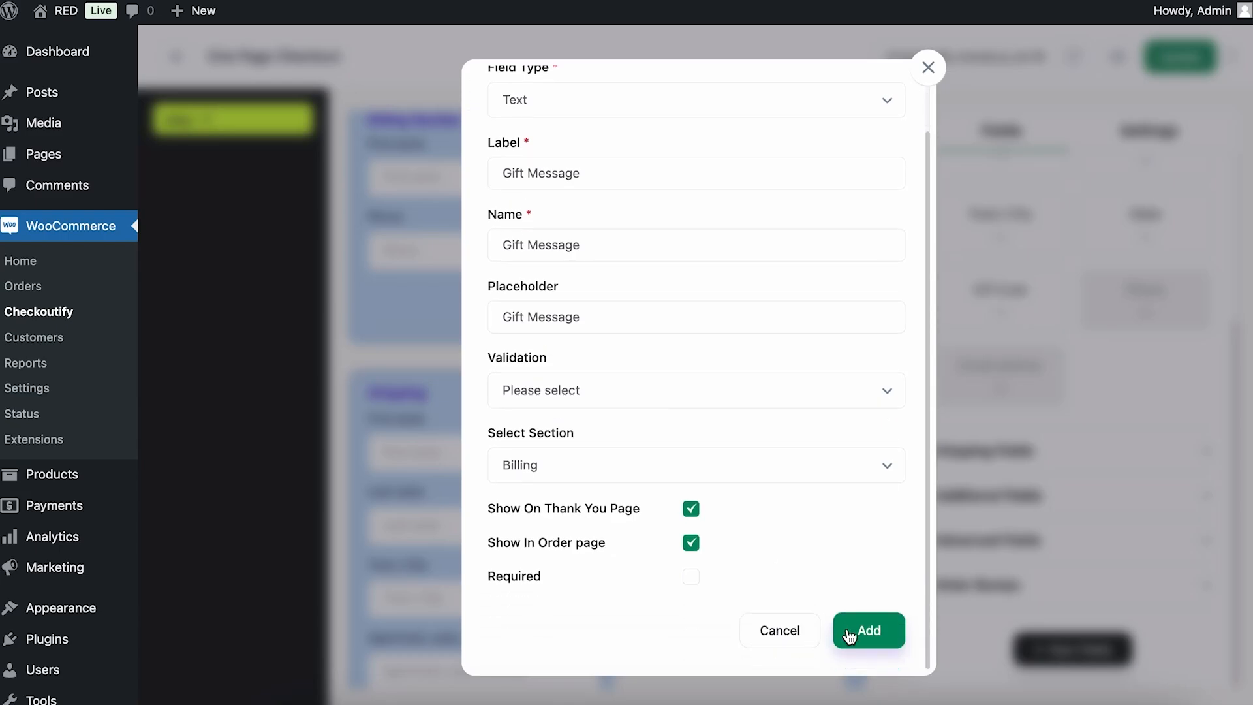
click(868, 630)
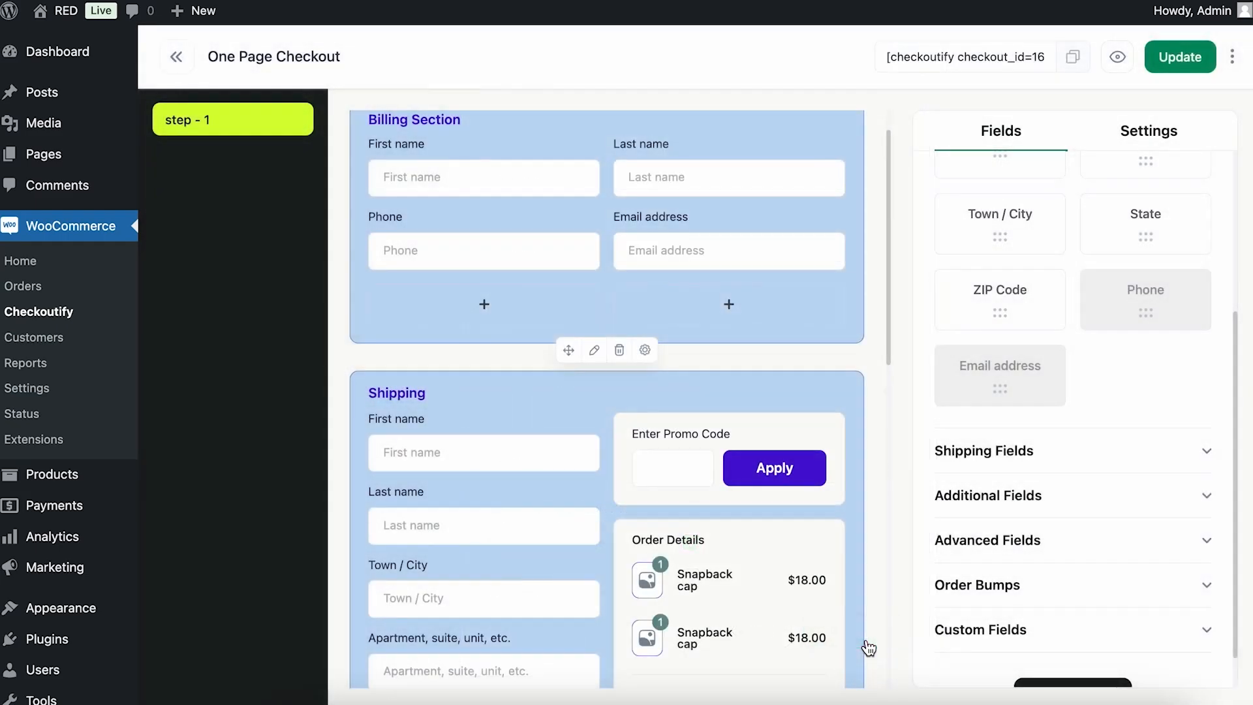
Place the Gift Message custom field in the Billing Section below Phone.
scroll(1087, 467, down, 1)
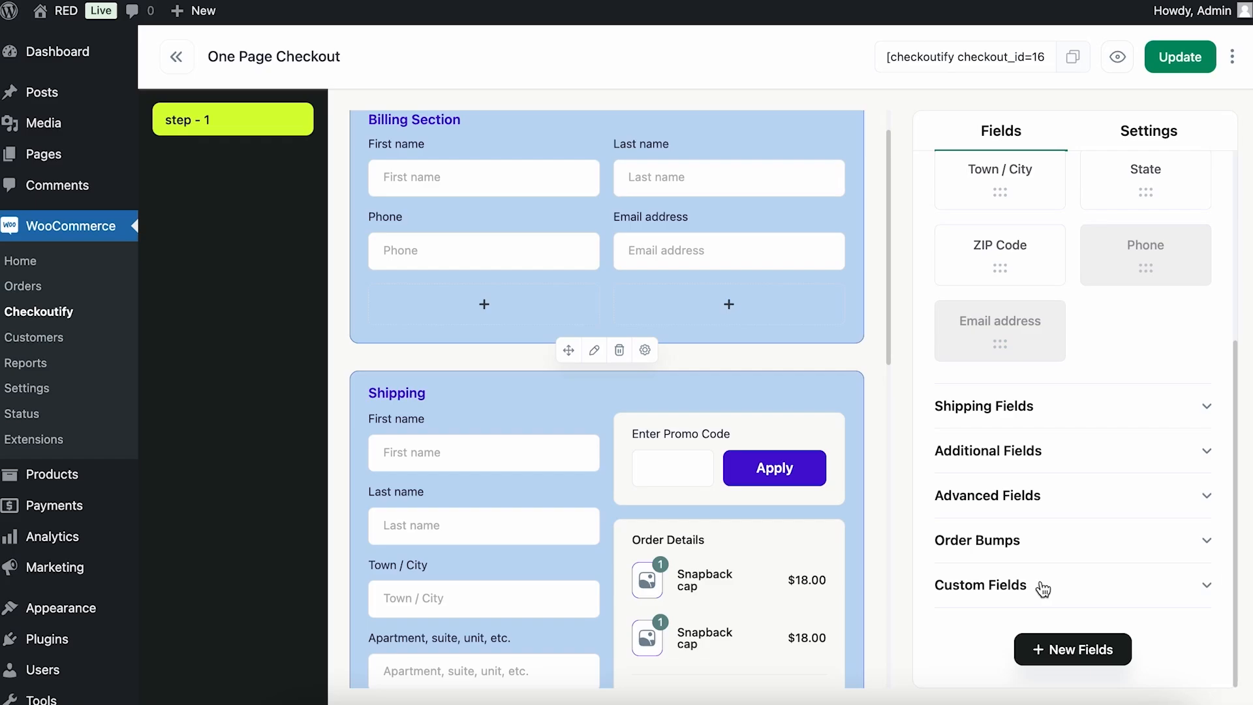
click(1088, 584)
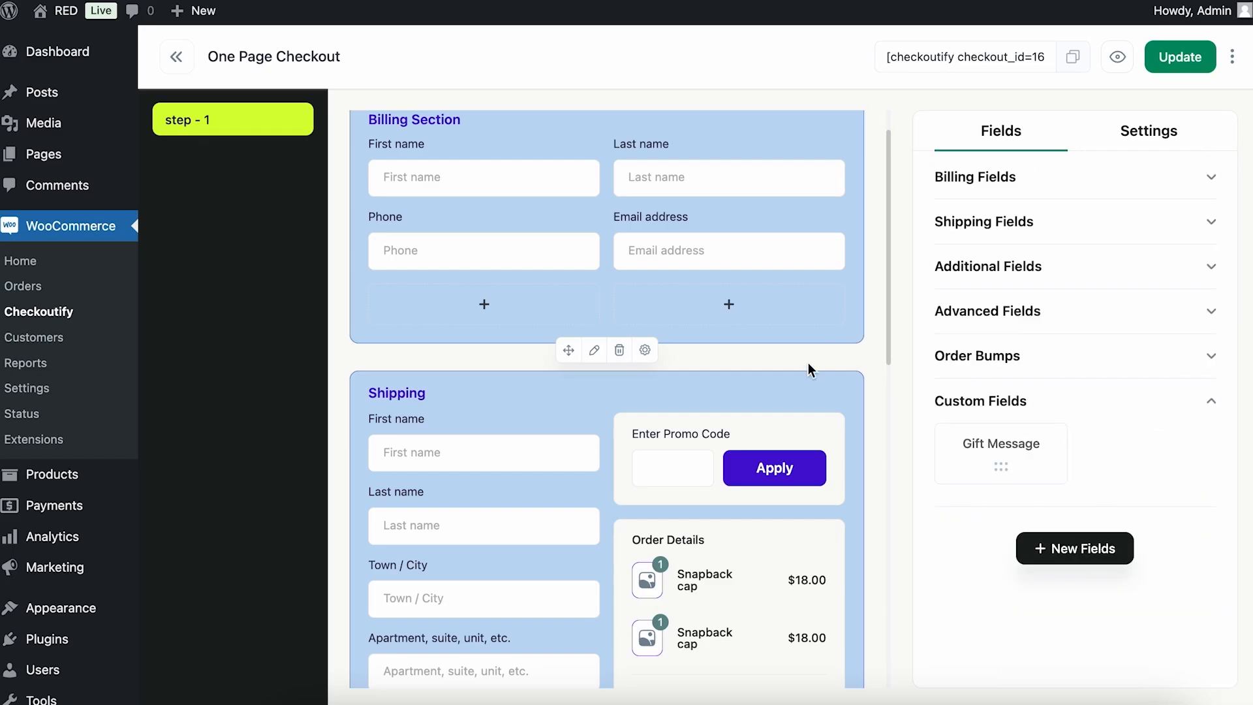
drag(991, 460, 488, 322)
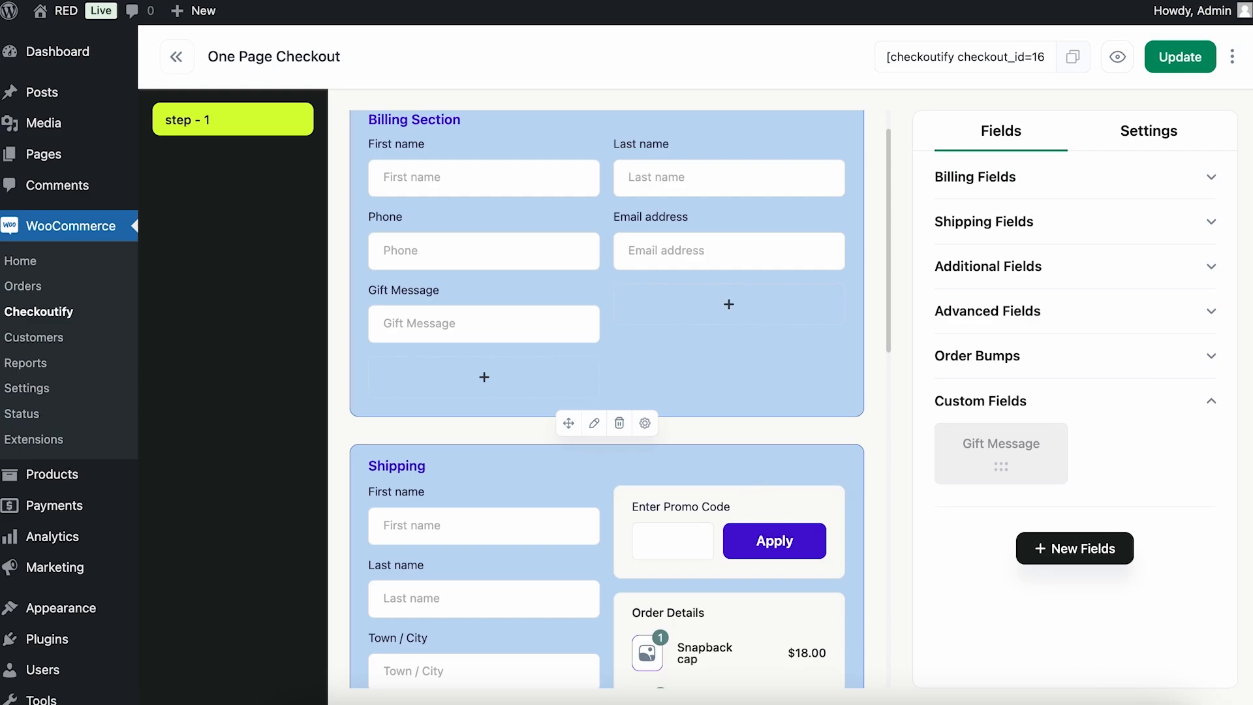
scroll(571, 302, up, 2)
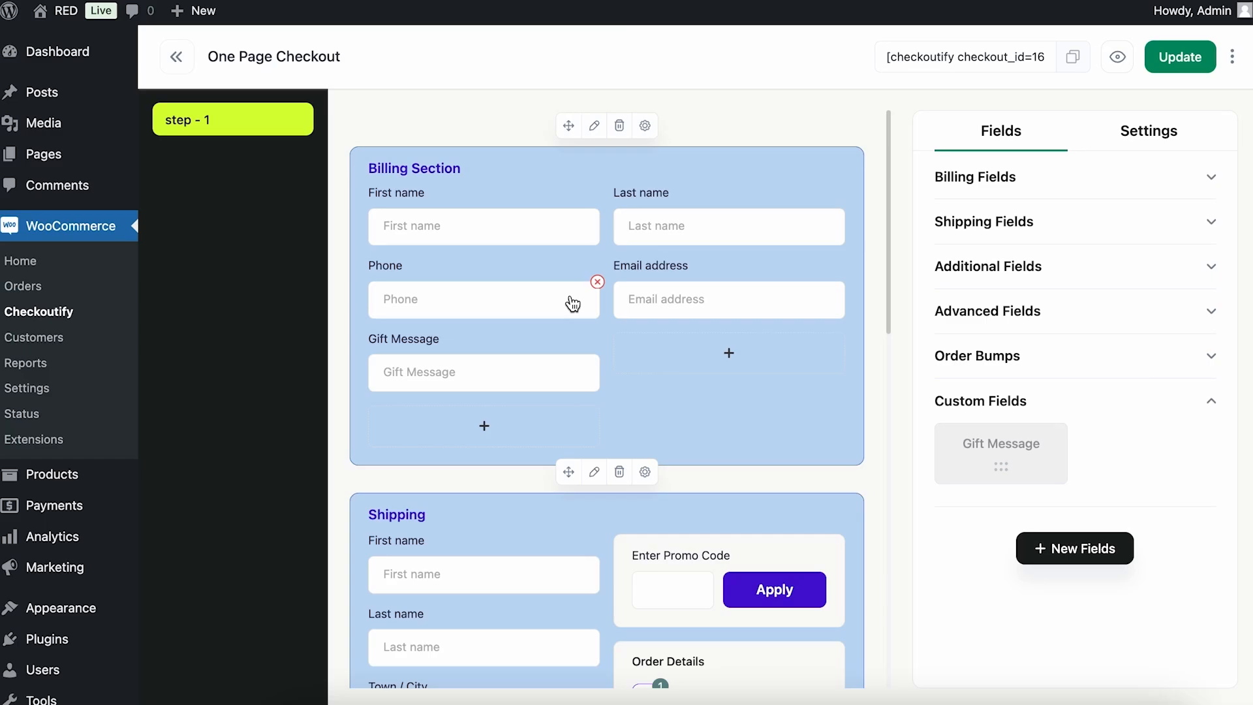
Start another new text field with "Referral Code" as its label, name and placeholder.
click(1037, 549)
click(534, 246)
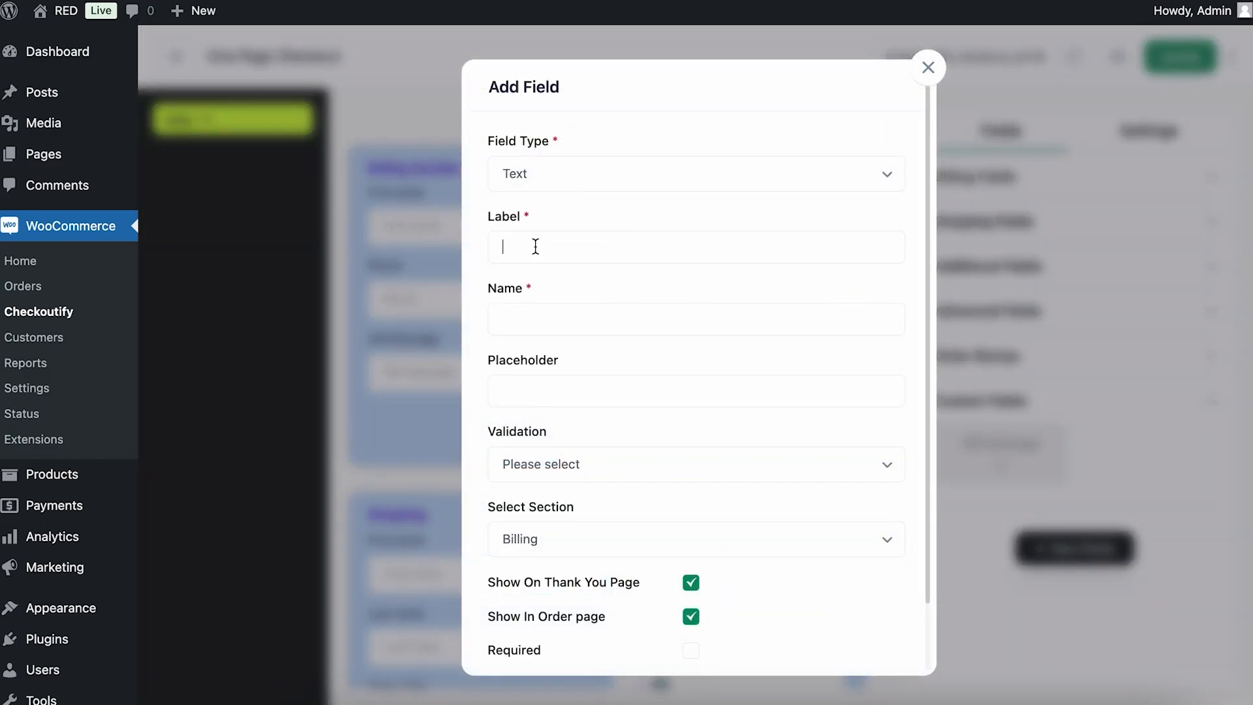
text(Referral Code)
key(ctrl+a)
key(ctrl+c)
click(543, 320)
key(ctrl+v)
click(545, 390)
key(ctrl+v)
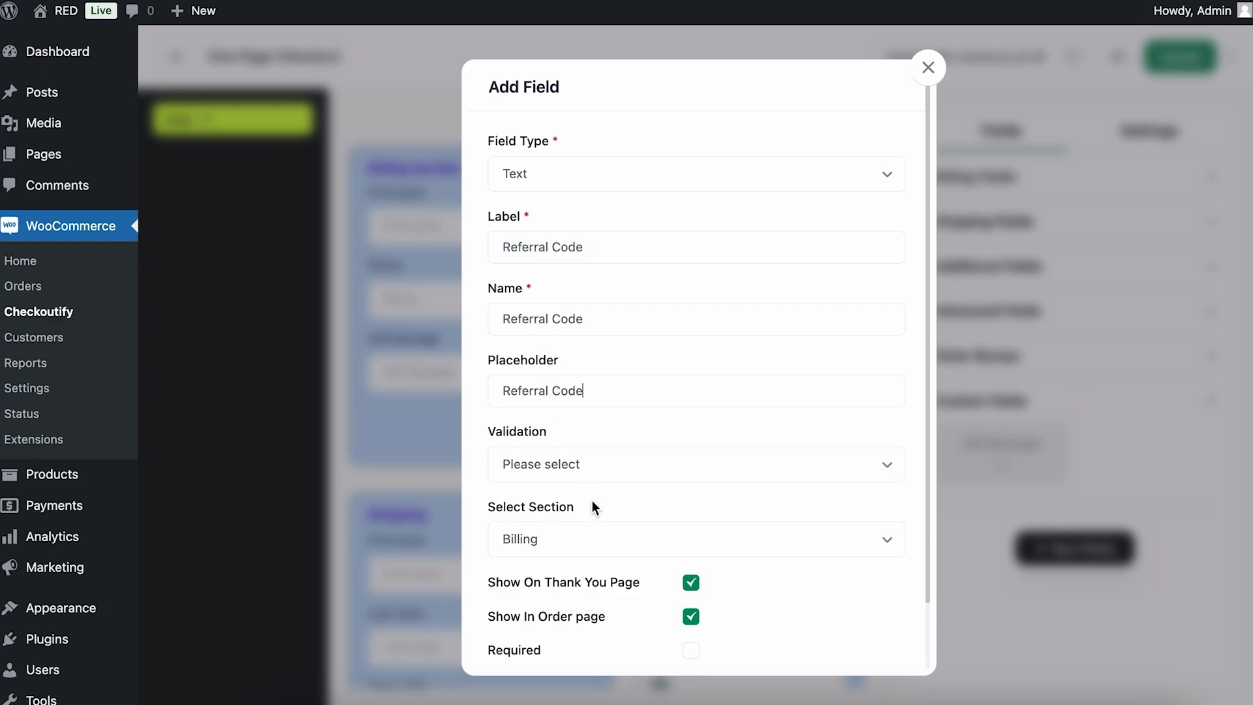
Set the Referral Code field's validation to Number and add the field to the custom fields.
click(594, 464)
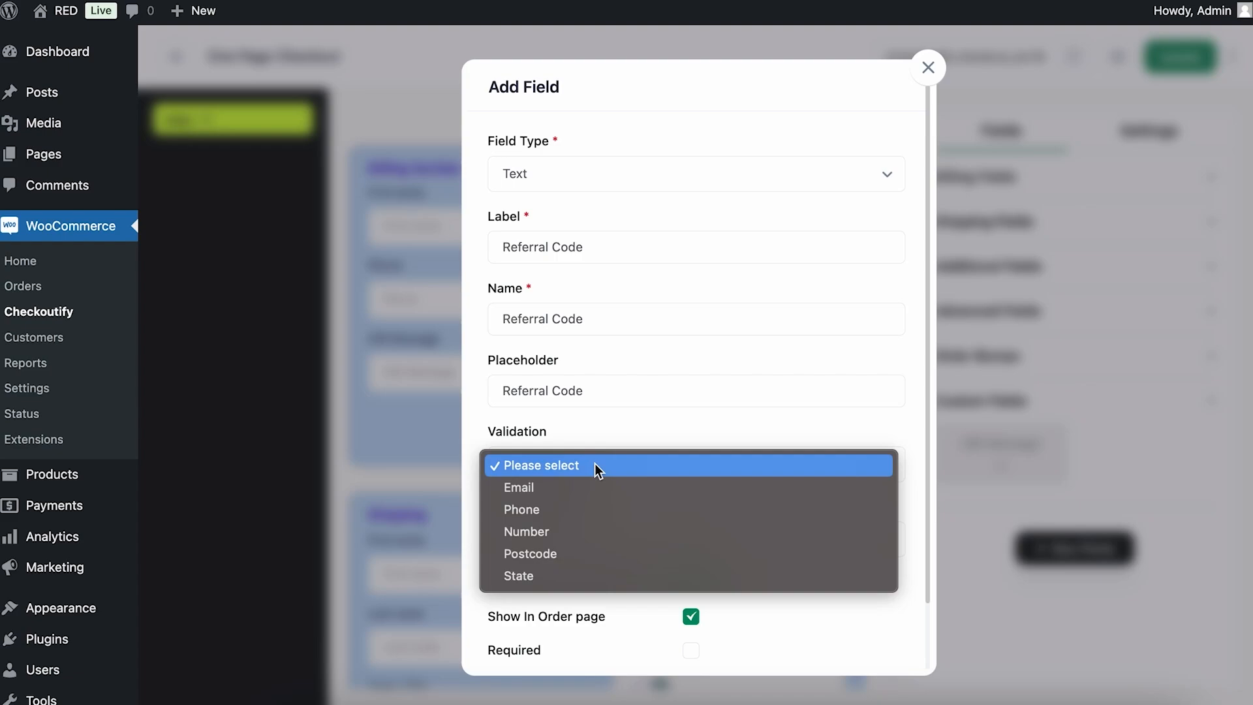
click(591, 533)
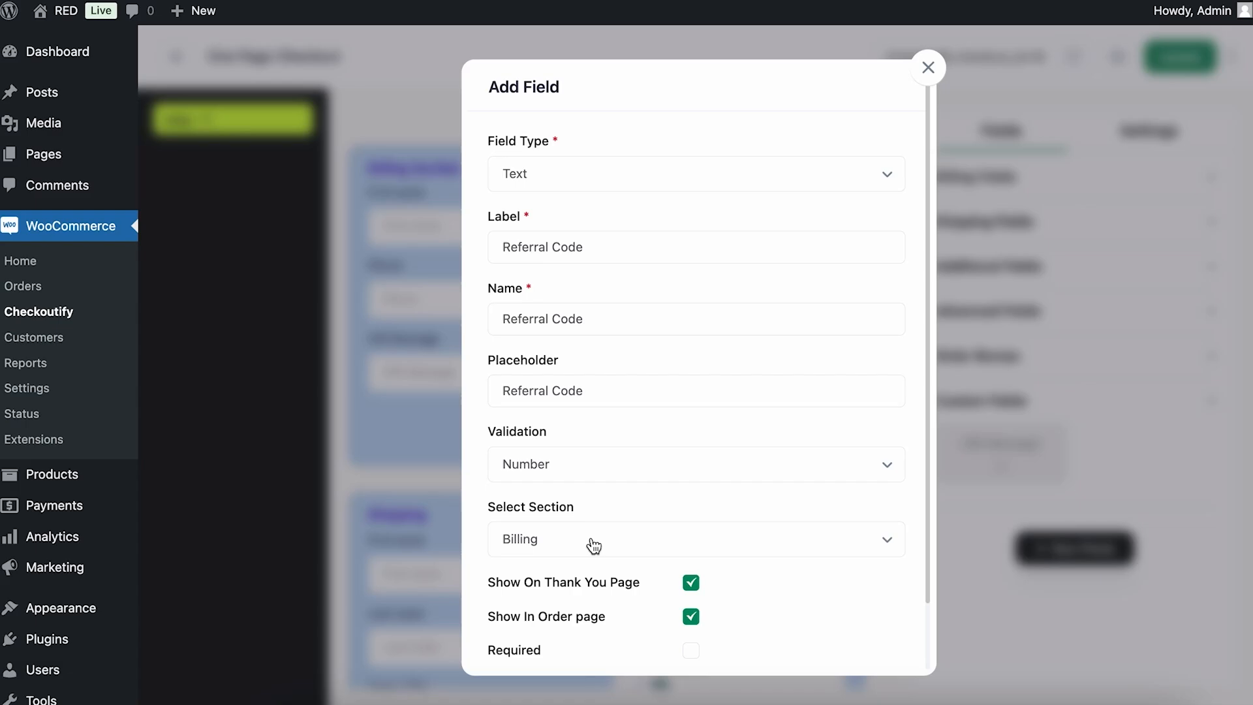
scroll(593, 545, down, 3)
click(869, 633)
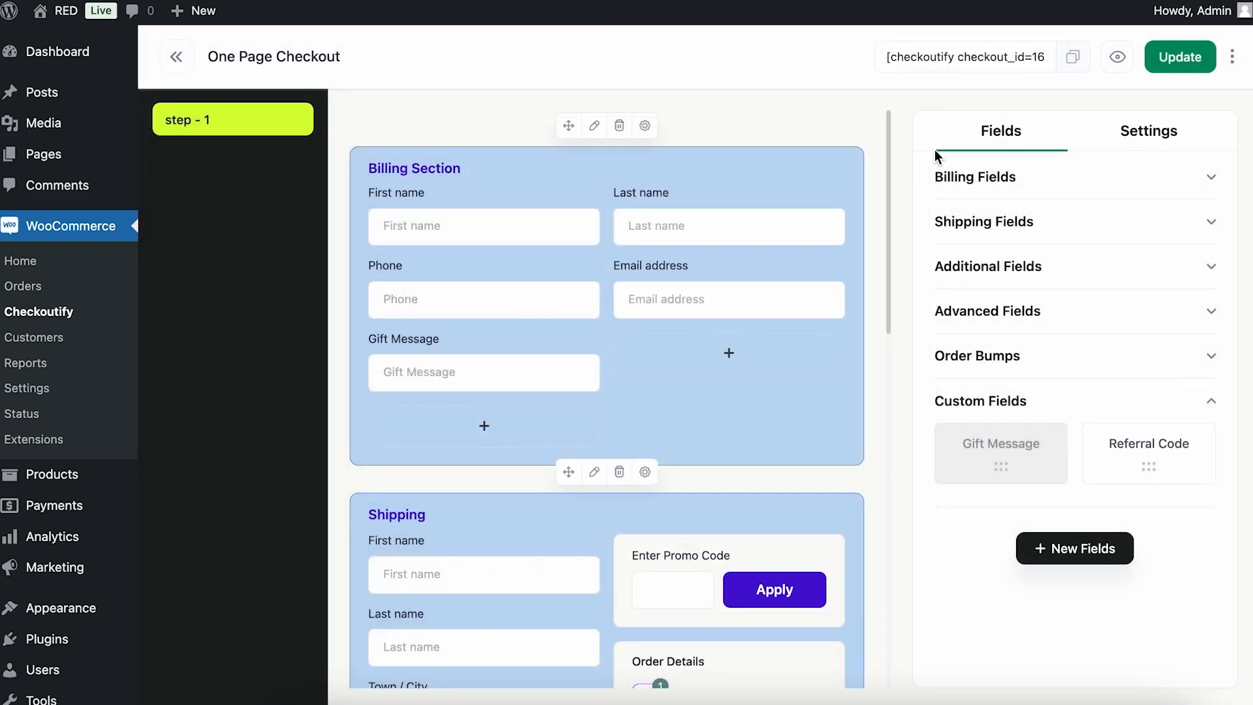
Place the Referral Code custom field in the Billing Section below Email address, beside Gift Message.
drag(1147, 443, 716, 363)
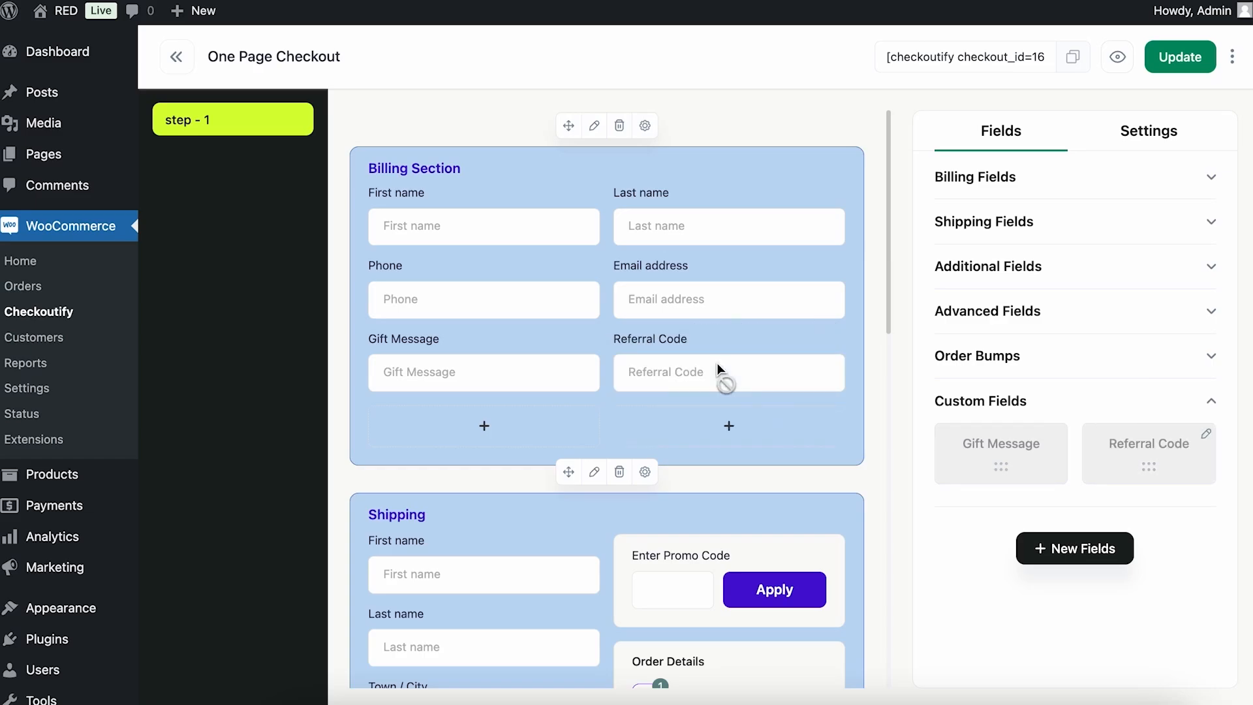
scroll(716, 363, down, 10)
scroll(716, 363, up, 7)
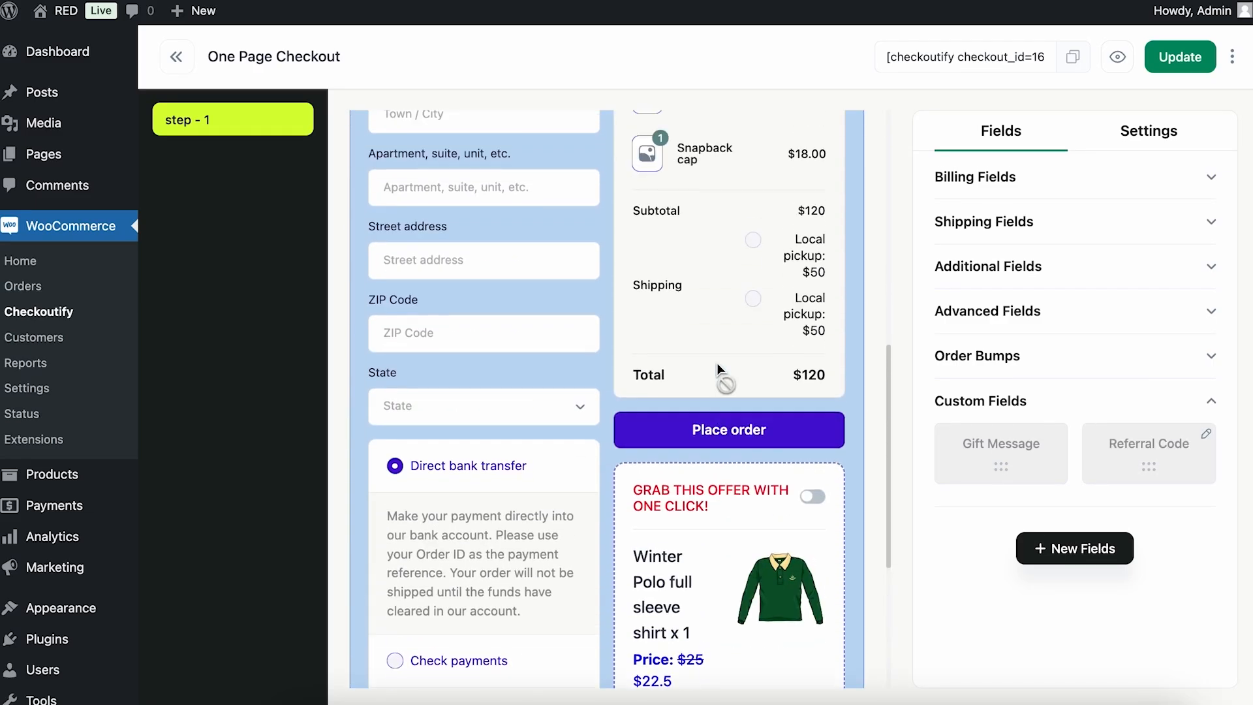
scroll(716, 363, up, 4)
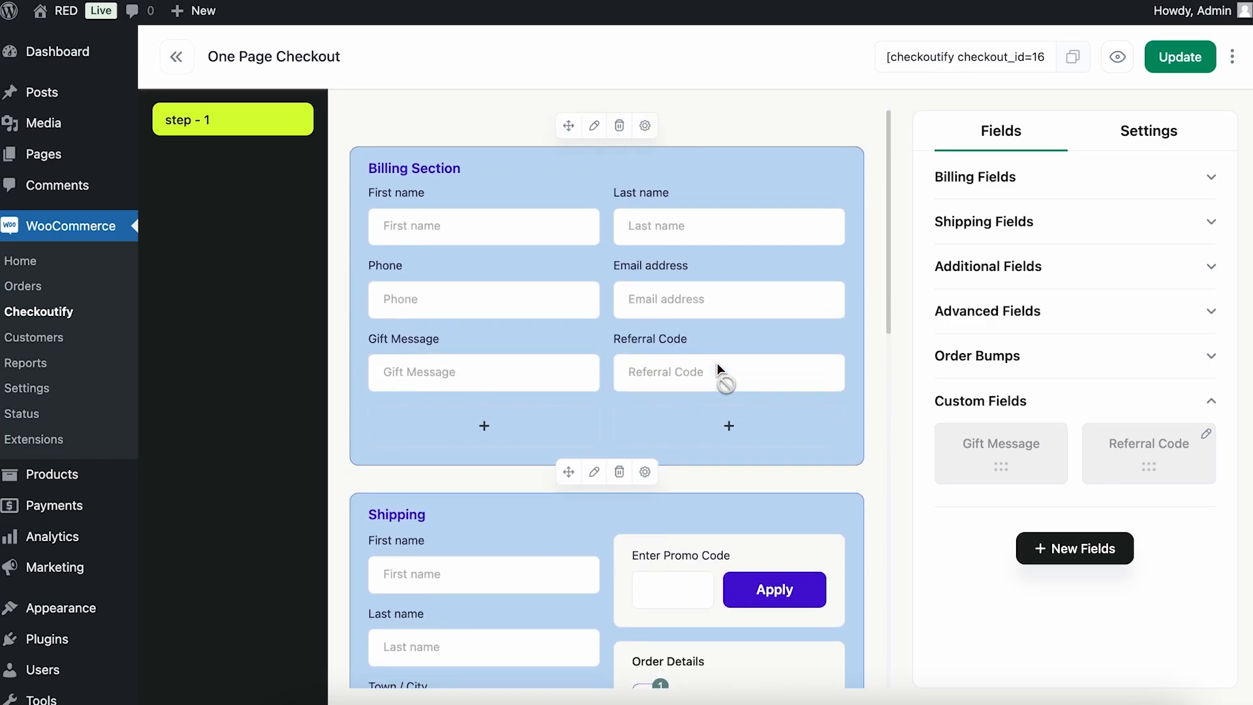
Set the One Page Checkout form as the default WooCommerce checkout and save the update.
click(1151, 131)
click(1199, 179)
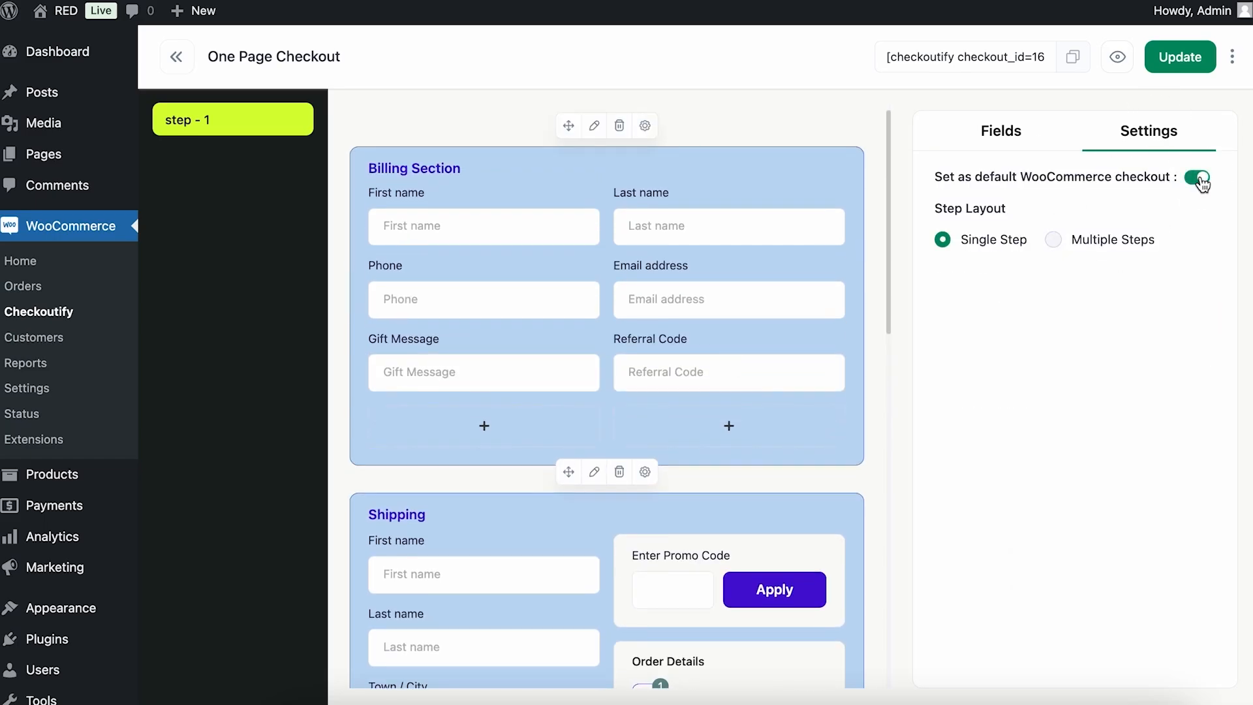
click(1179, 65)
Open the store's shop page in an incognito window.
mouse_move(59, 10)
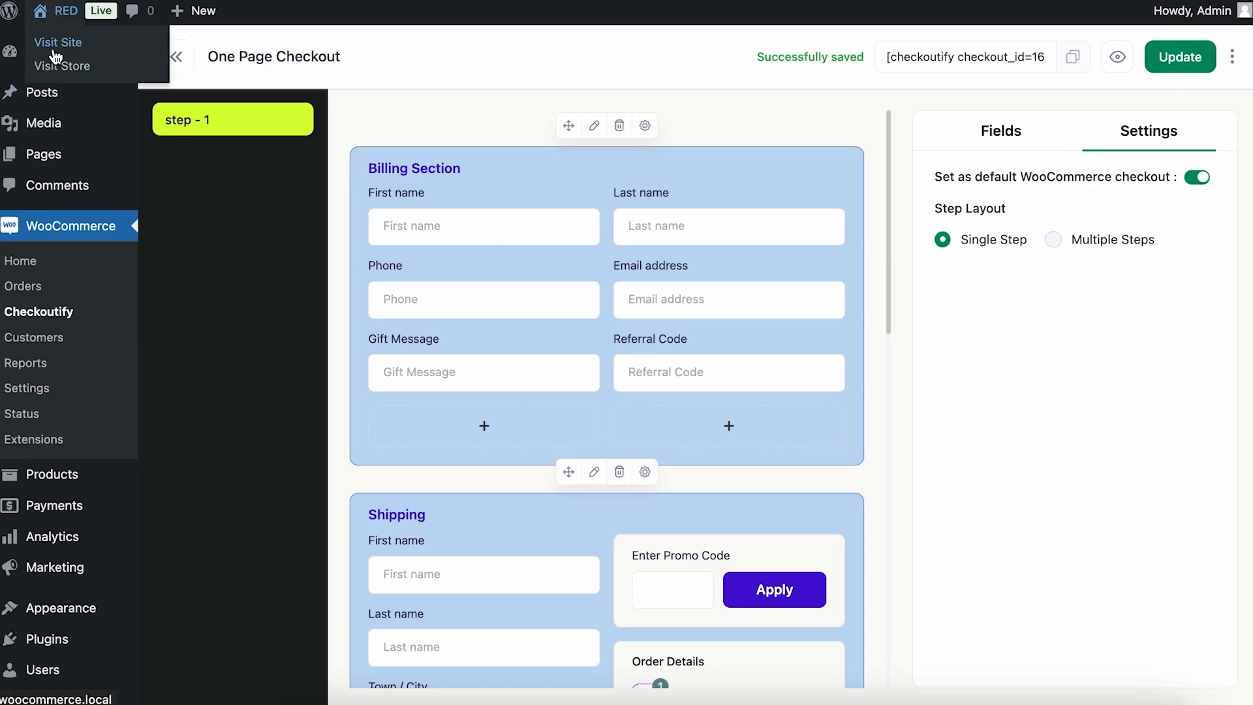
right_click(57, 70)
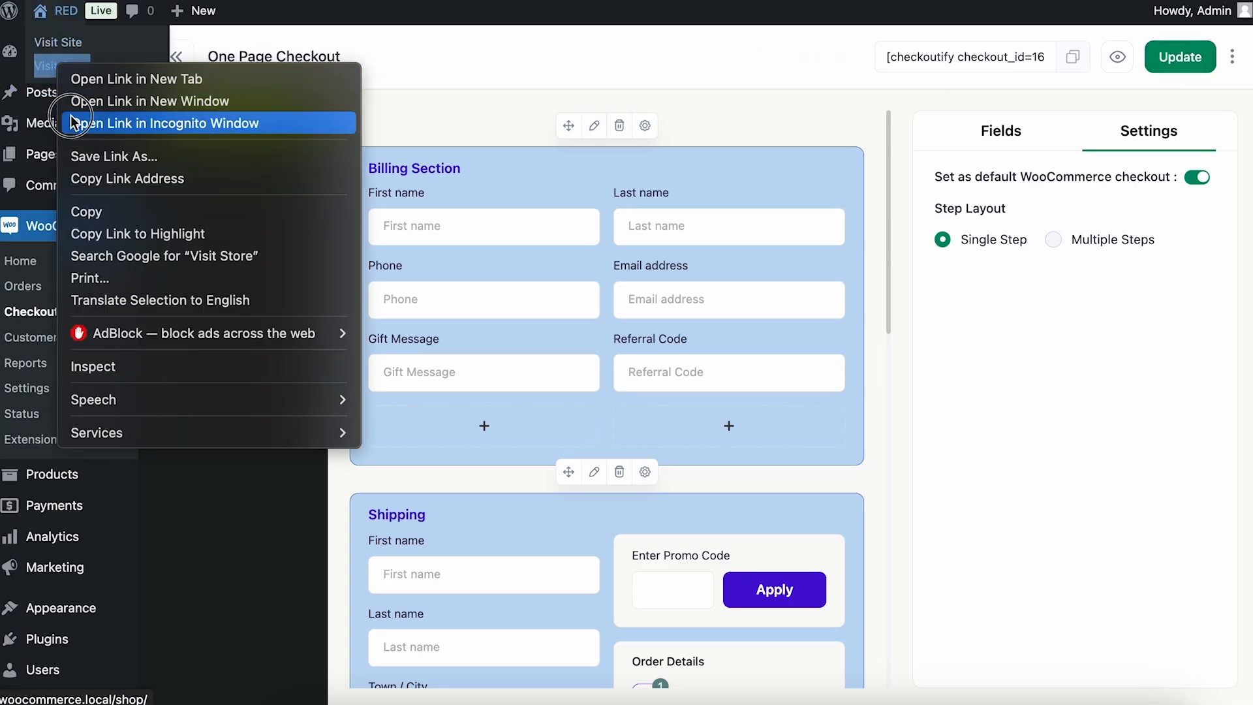
click(98, 120)
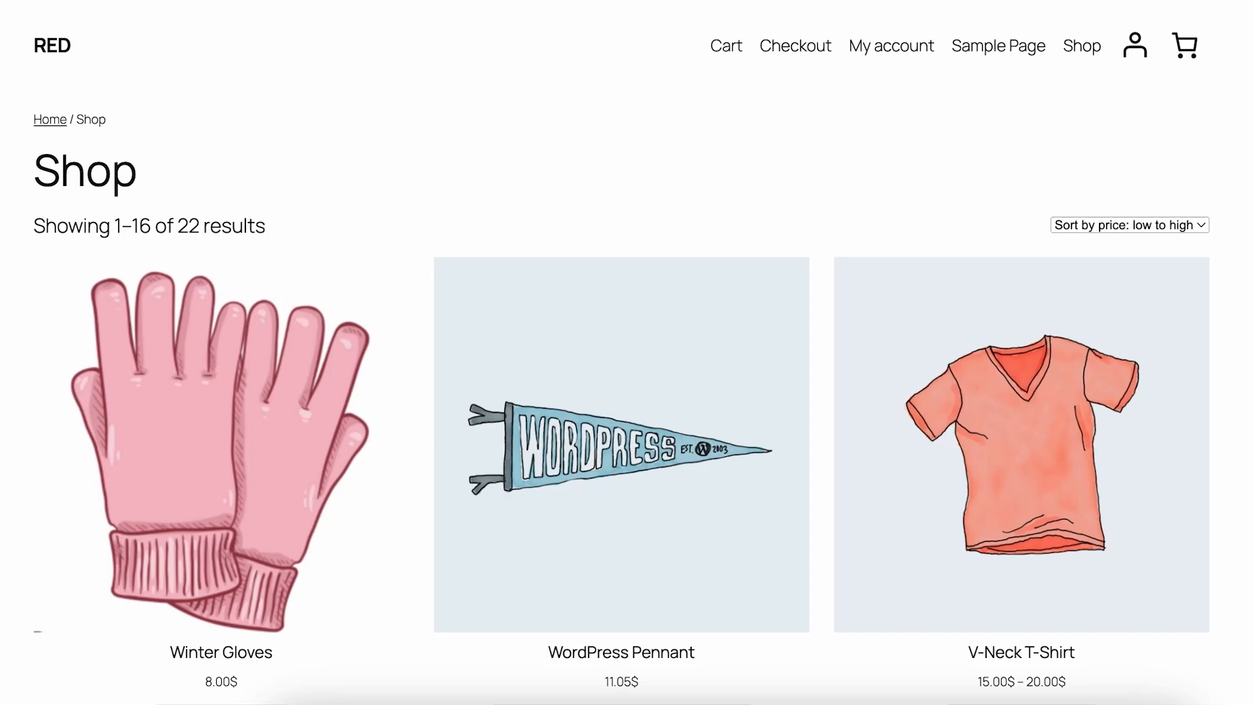
Add Winter Gloves to the cart, proceed to checkout and review the Billing Section with its custom fields.
scroll(538, 112, down, 5)
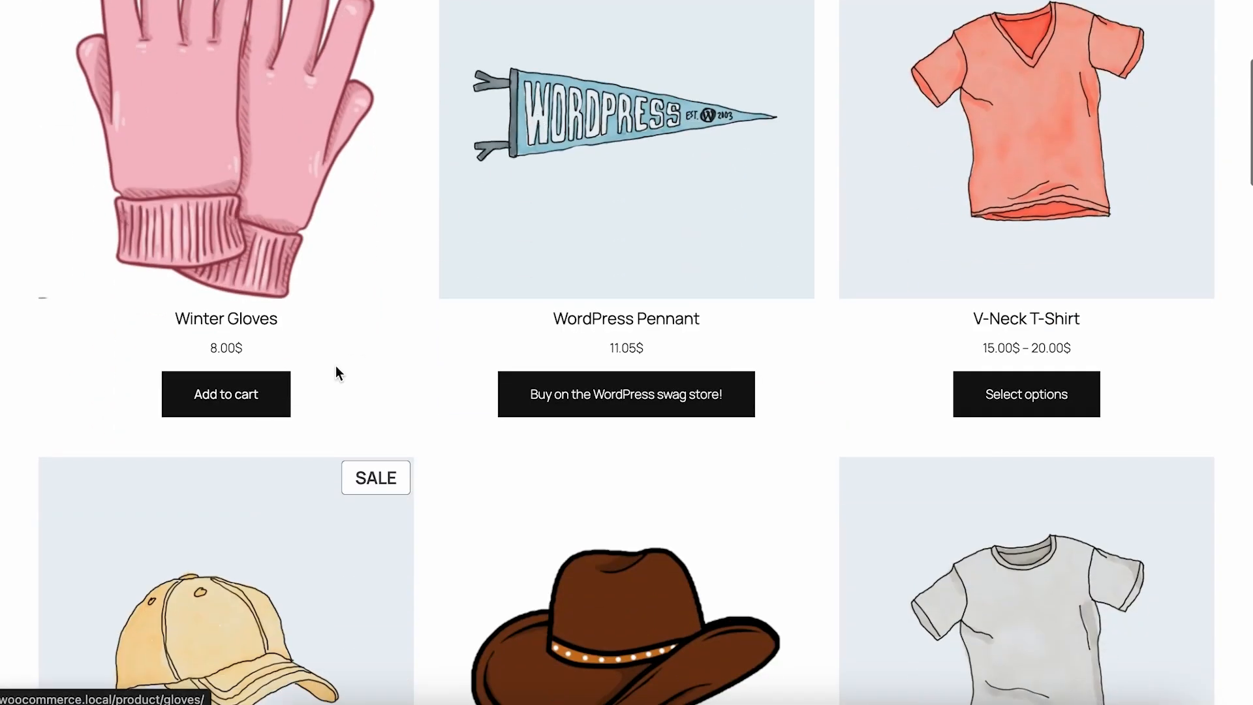
click(226, 394)
click(226, 483)
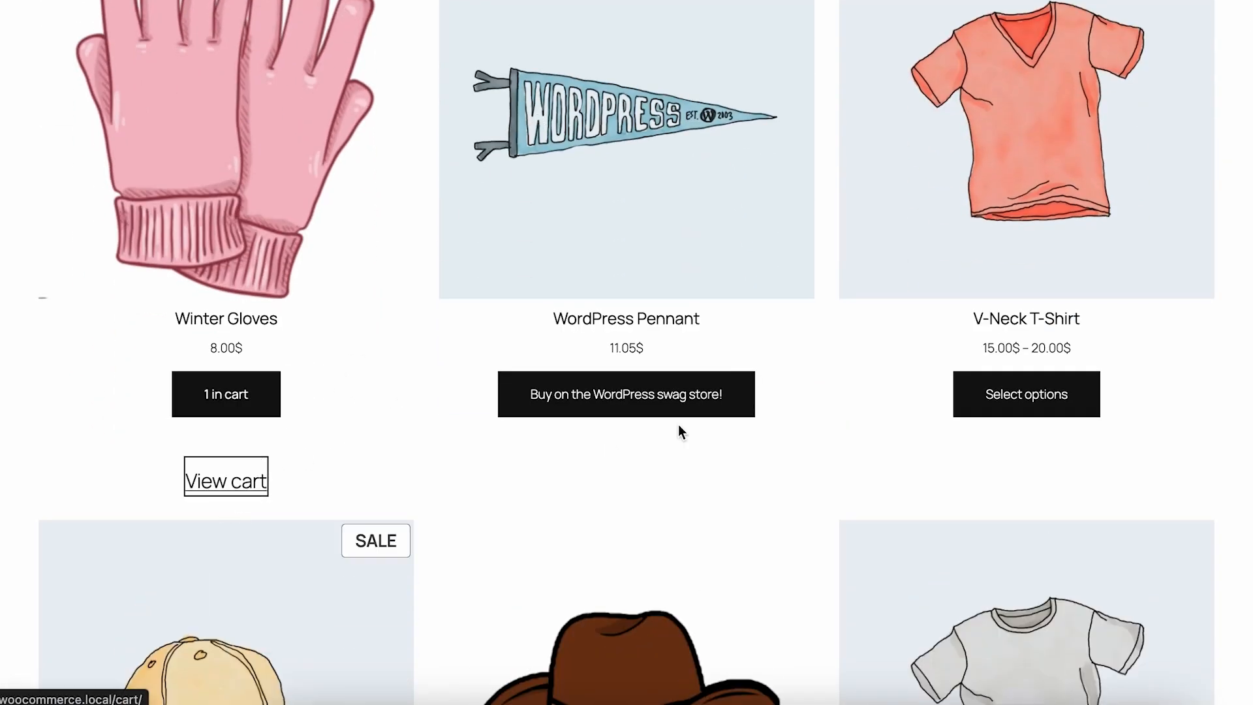
click(1078, 493)
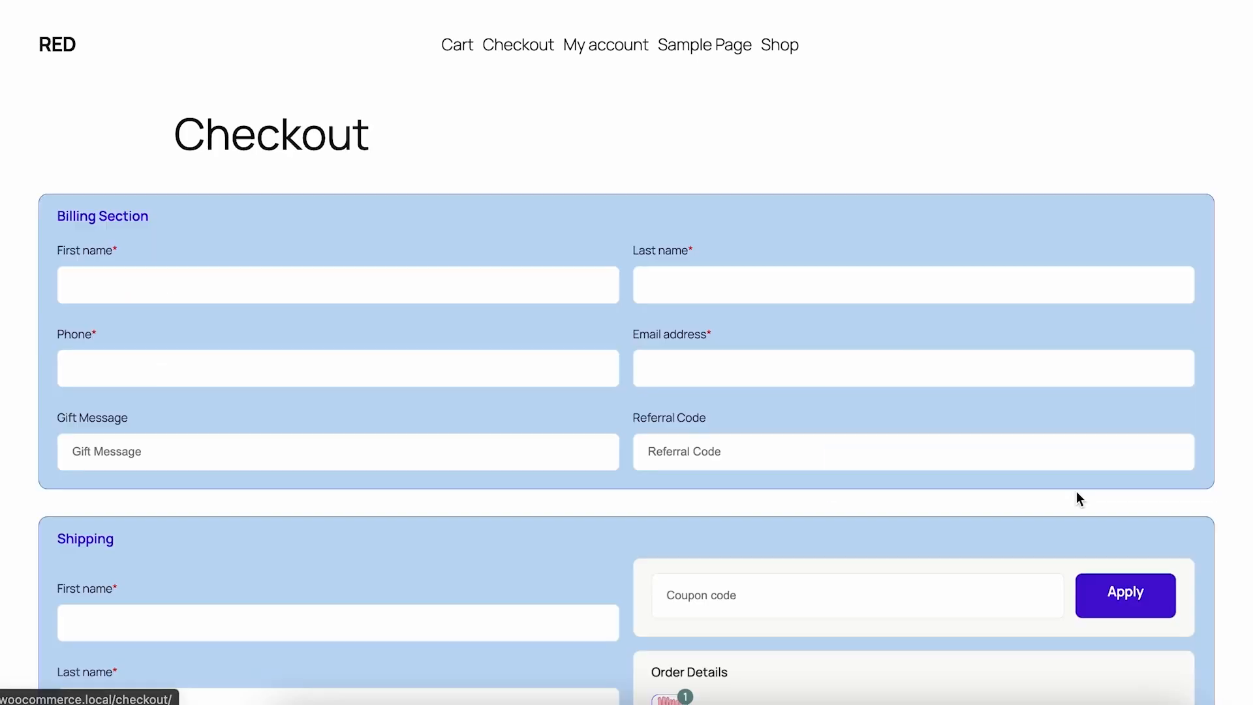
scroll(820, 187, down, 9)
scroll(819, 187, up, 9)
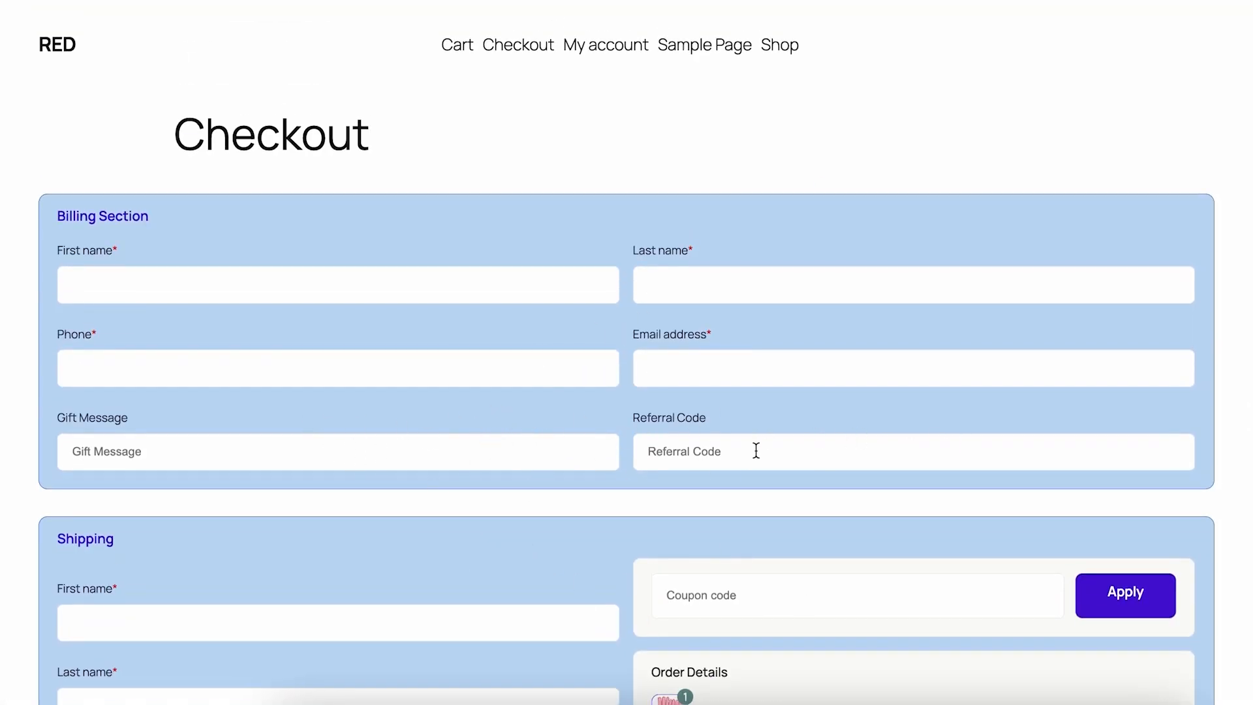
scroll(715, 439, down, 2)
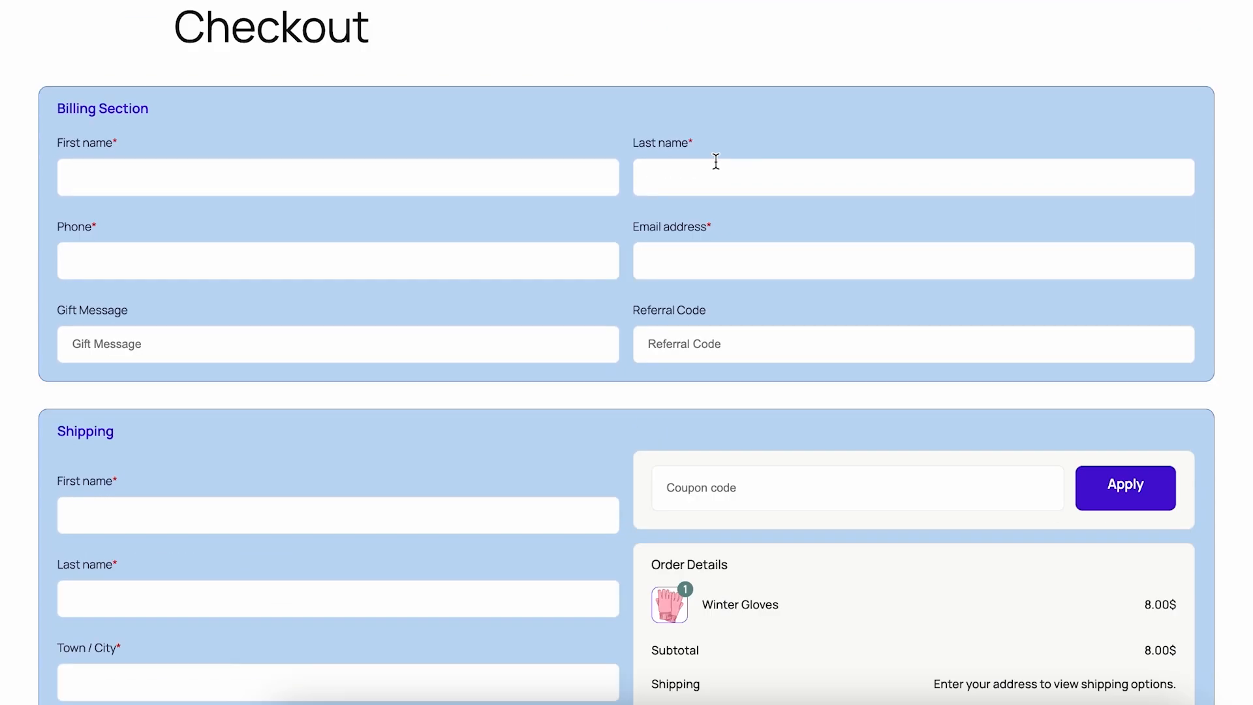
Check that the Gift Message and Referral Code fields accept input and review the rest of the checkout form.
click(227, 334)
click(715, 339)
scroll(394, 338, down, 7)
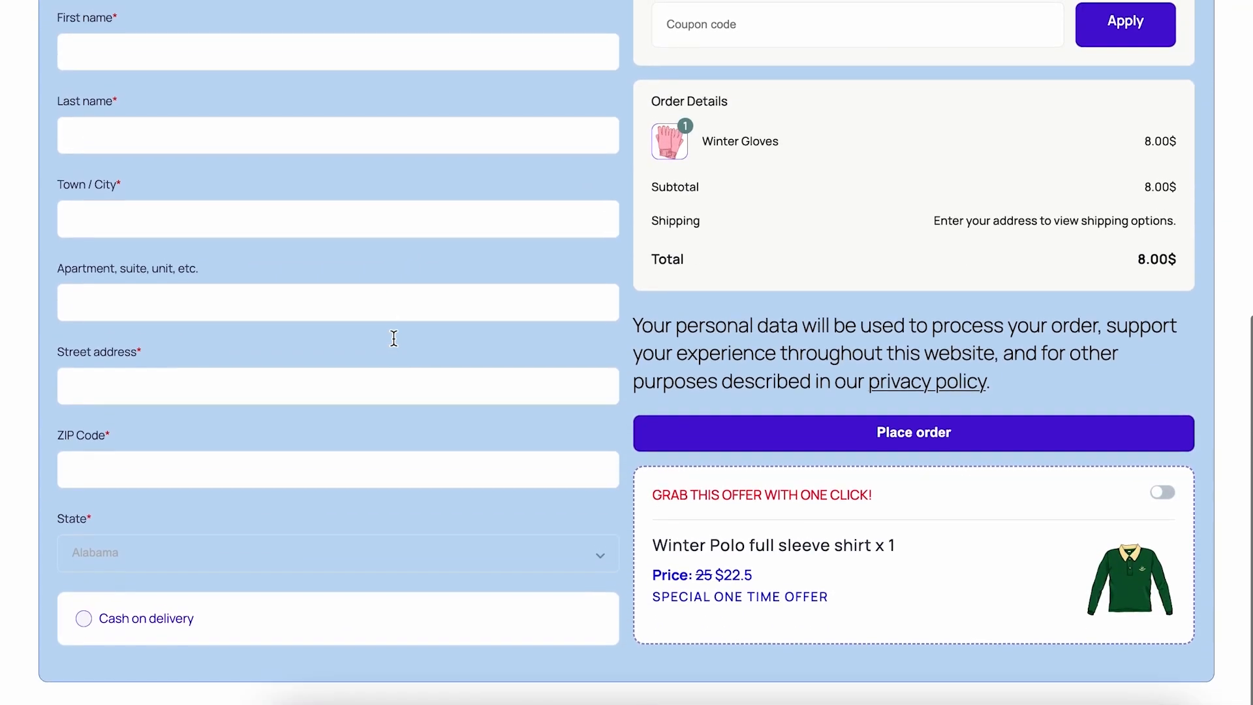
scroll(394, 338, up, 3)
scroll(394, 338, up, 5)
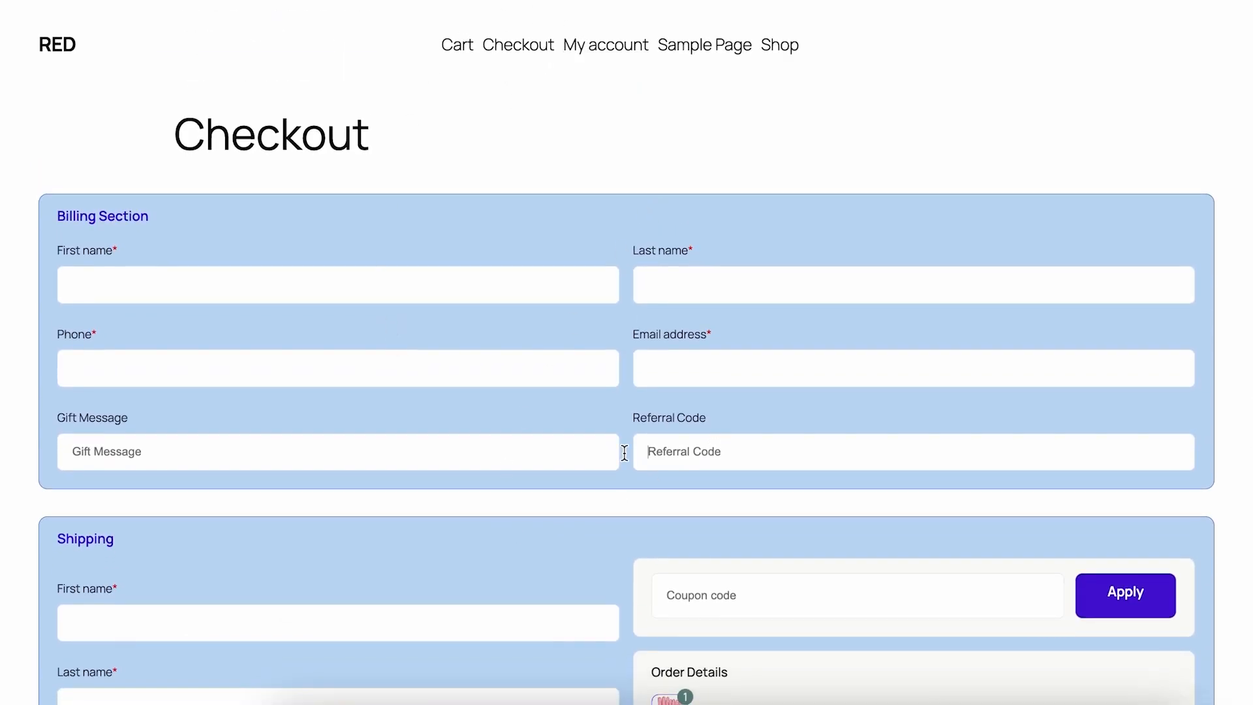
Fill in the Billing Section with the customer's first name, last name, phone number and email address.
click(133, 280)
click(672, 297)
text(doe)
click(431, 363)
text(01772888)
click(860, 382)
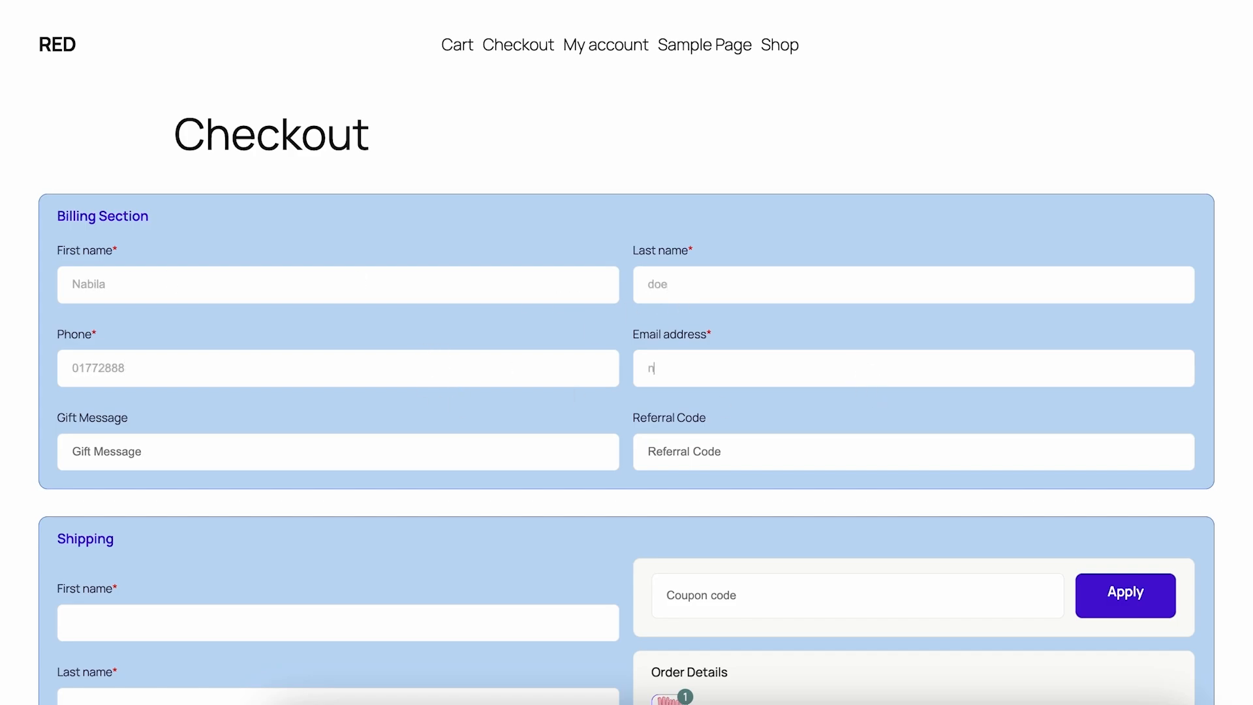
Enter "Happy Birthday" as the Gift Message in the Billing Section.
click(405, 437)
text(Happy Birthdat)
key(BackSpace)
text(y)
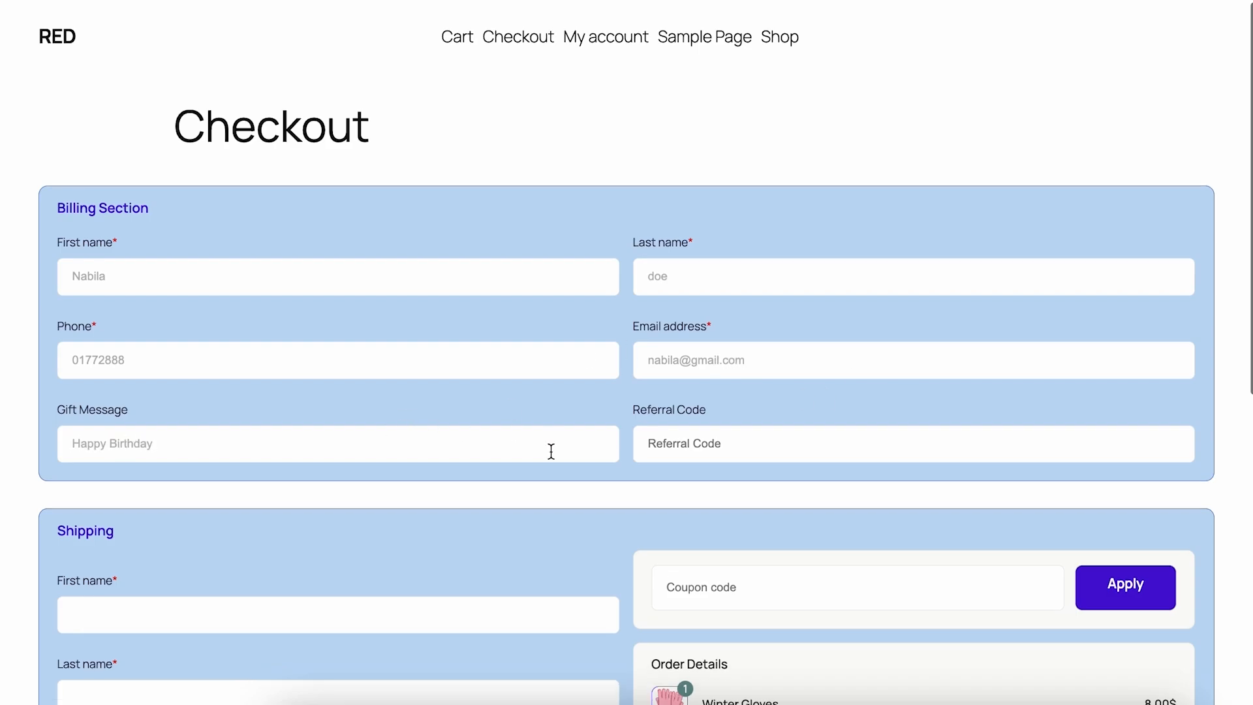
Copy the customer's first and last name from the Billing Section into the matching Shipping fields.
scroll(550, 447, down, 3)
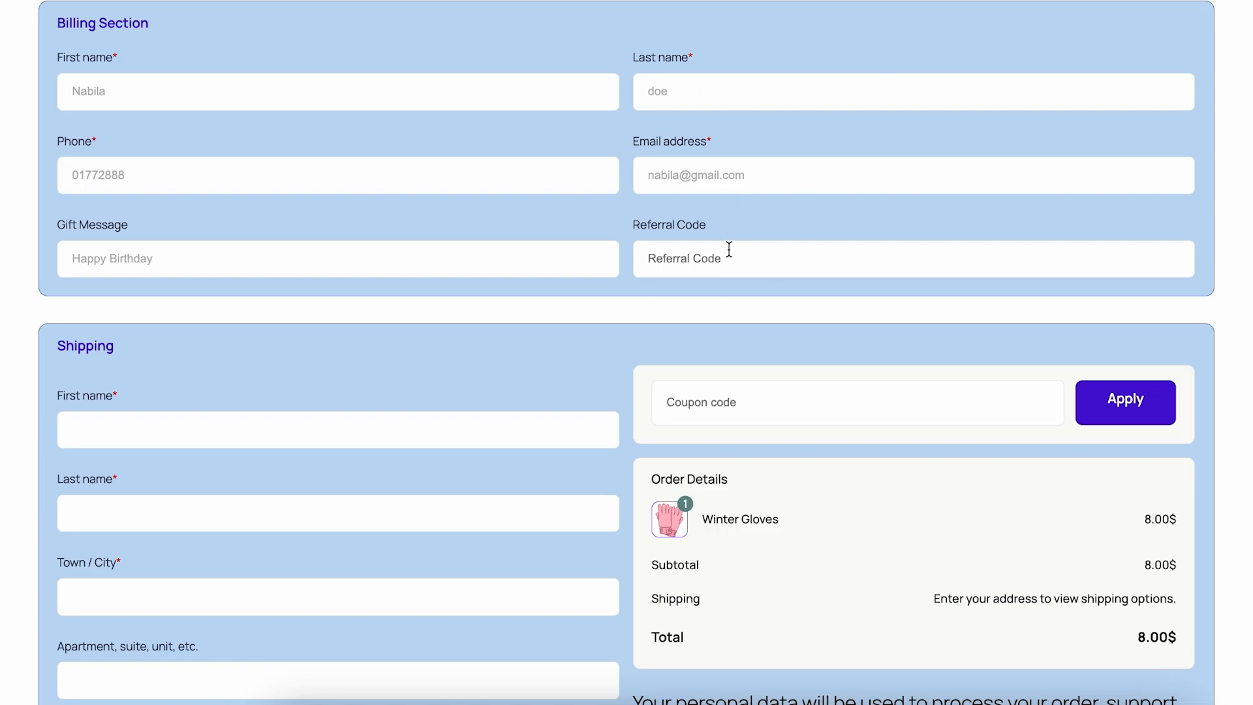
double_click(109, 98)
key(ctrl+c)
click(109, 433)
key(ctrl+v)
double_click(679, 88)
key(ctrl+c)
click(306, 507)
key(ctrl+v)
Fill in the Shipping section's town or city, apartment and street address.
scroll(246, 406, down, 3)
click(246, 406)
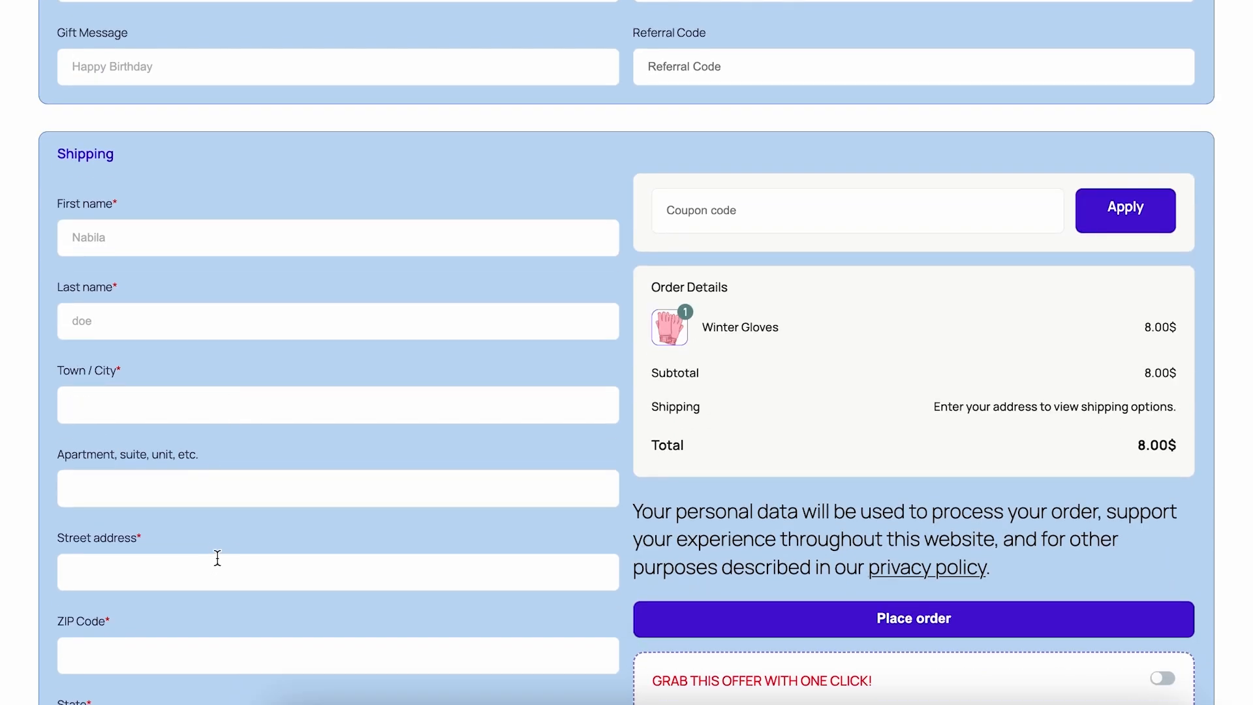
click(173, 567)
click(156, 487)
text(1)
click(144, 572)
text(09)
Enter the shipping ZIP code and select the customer's state.
scroll(106, 546, down, 3)
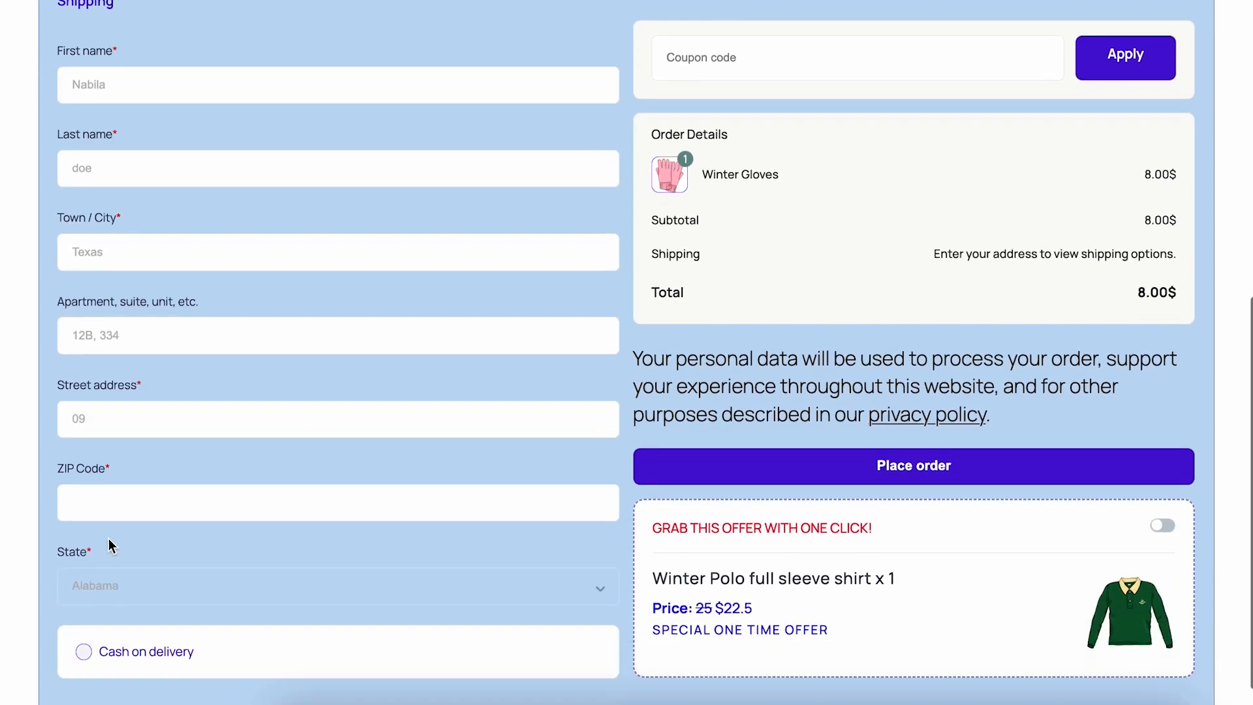
click(229, 504)
text(73301)
click(211, 582)
text(tex)
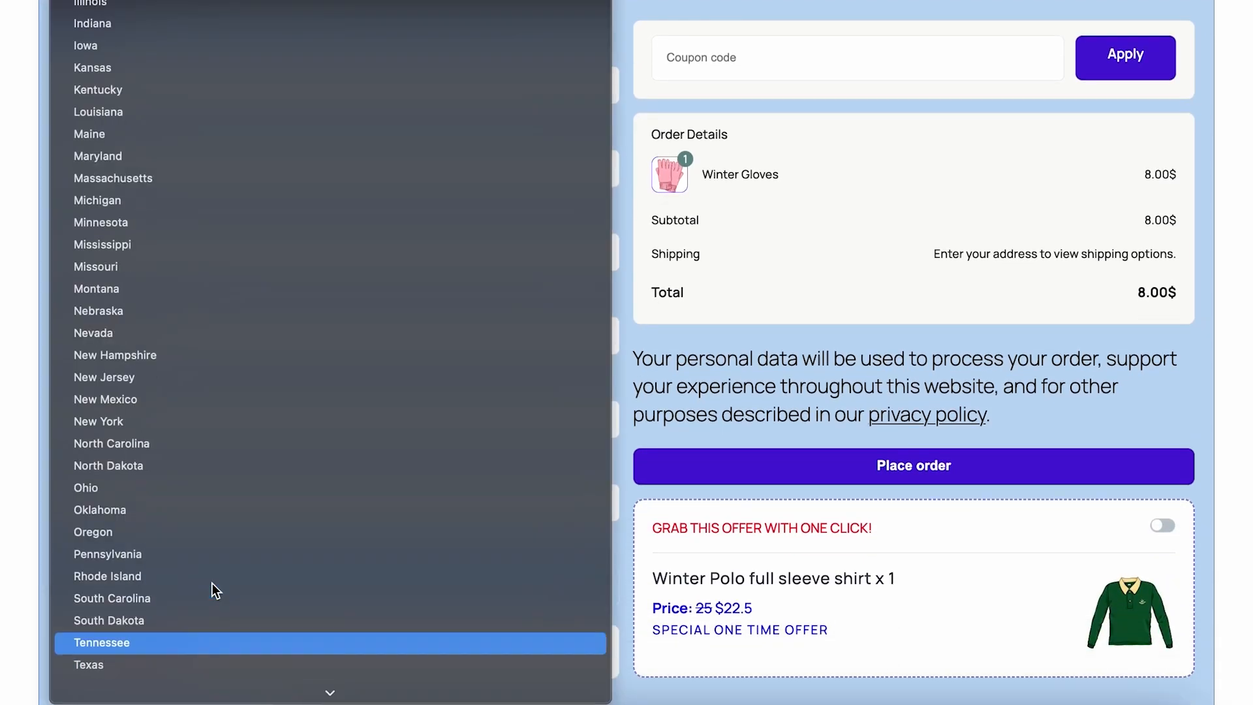
key(Return)
Set the Referral Code to 73301 and place the Winter Gloves order with Cash on delivery.
scroll(394, 593, down, 1)
scroll(622, 479, up, 10)
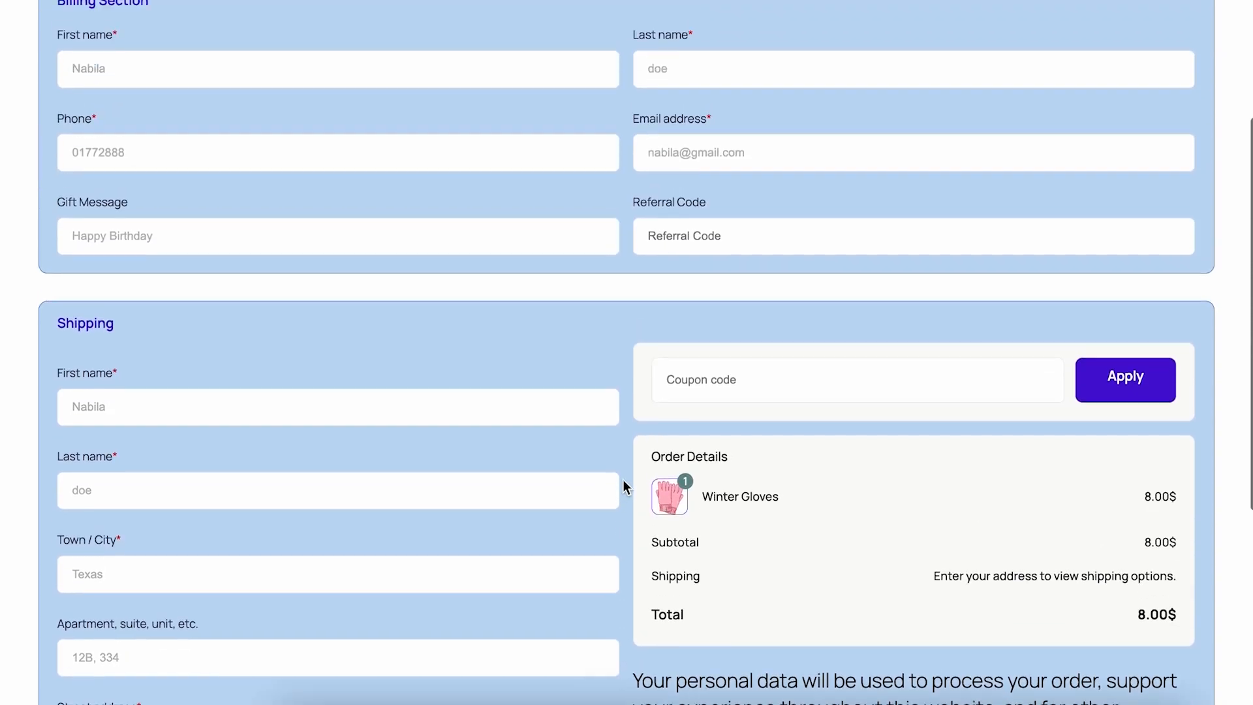
scroll(716, 400, up, 2)
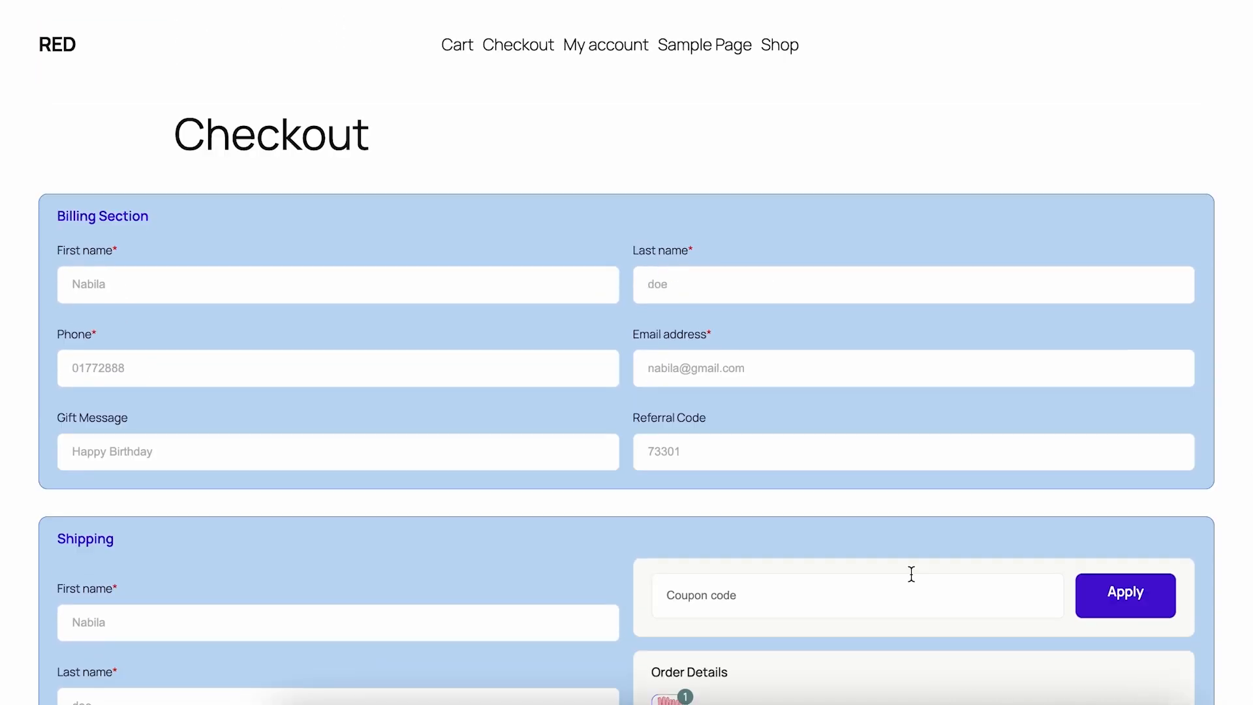
scroll(912, 574, down, 7)
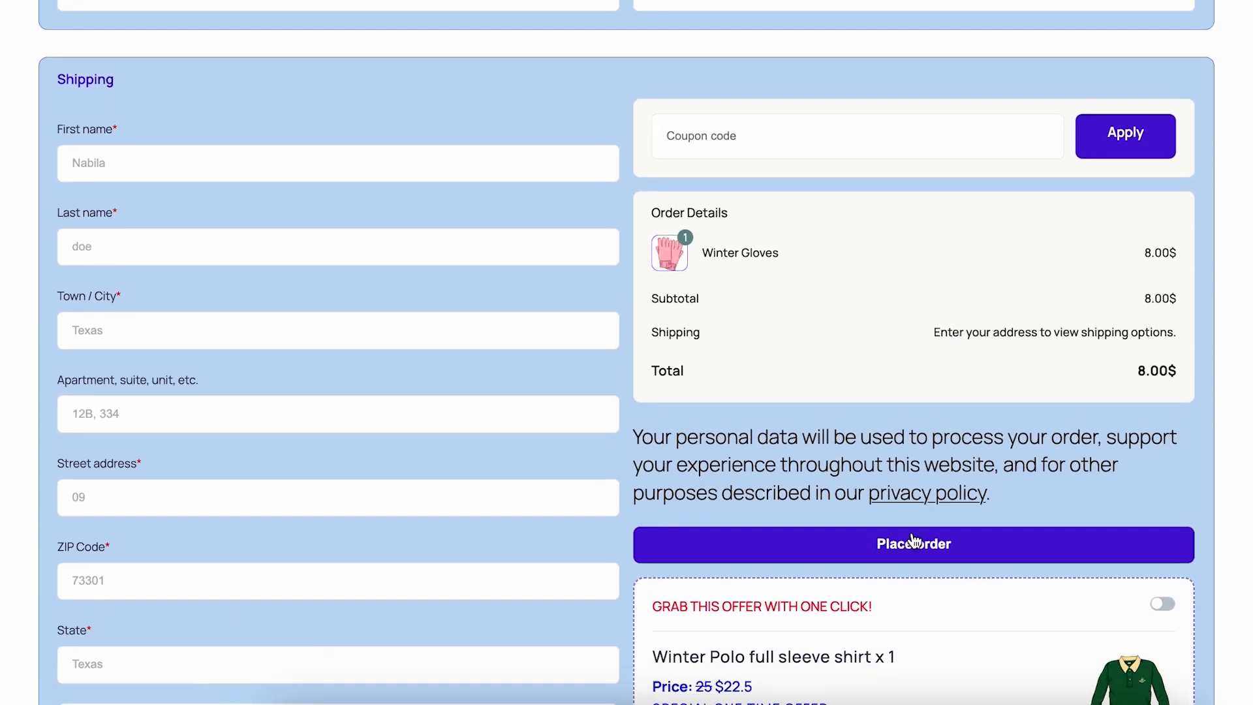
click(914, 542)
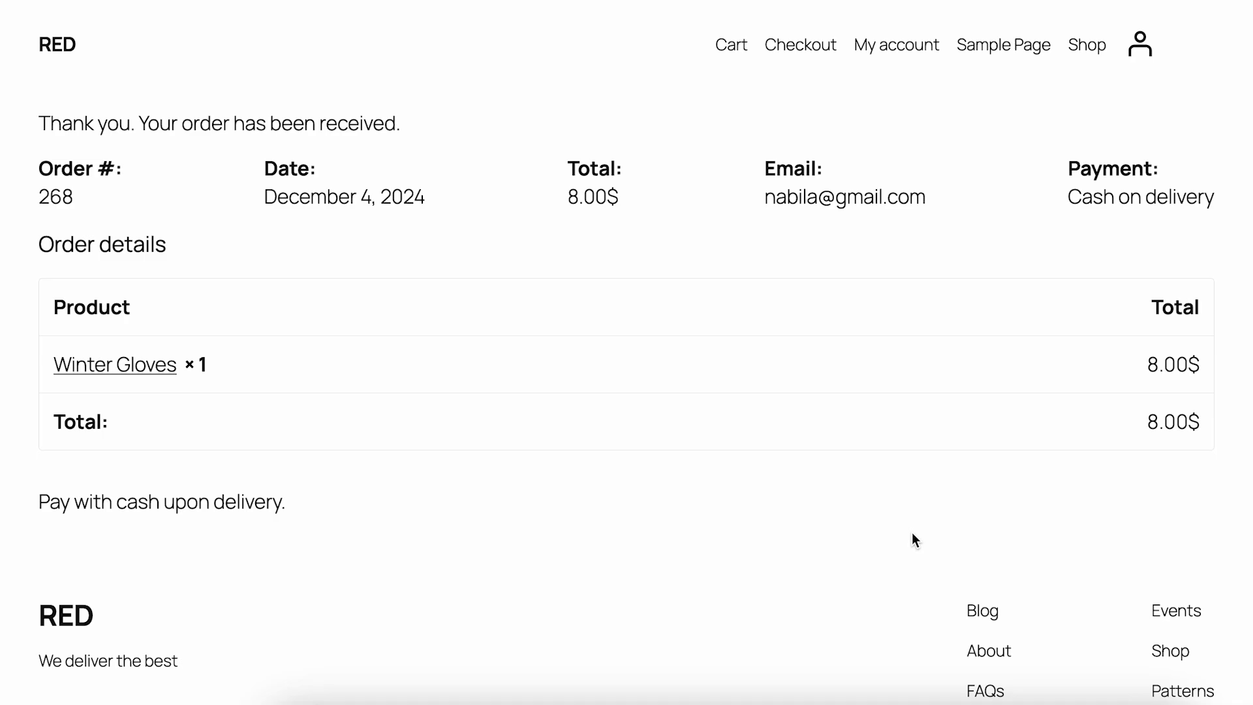